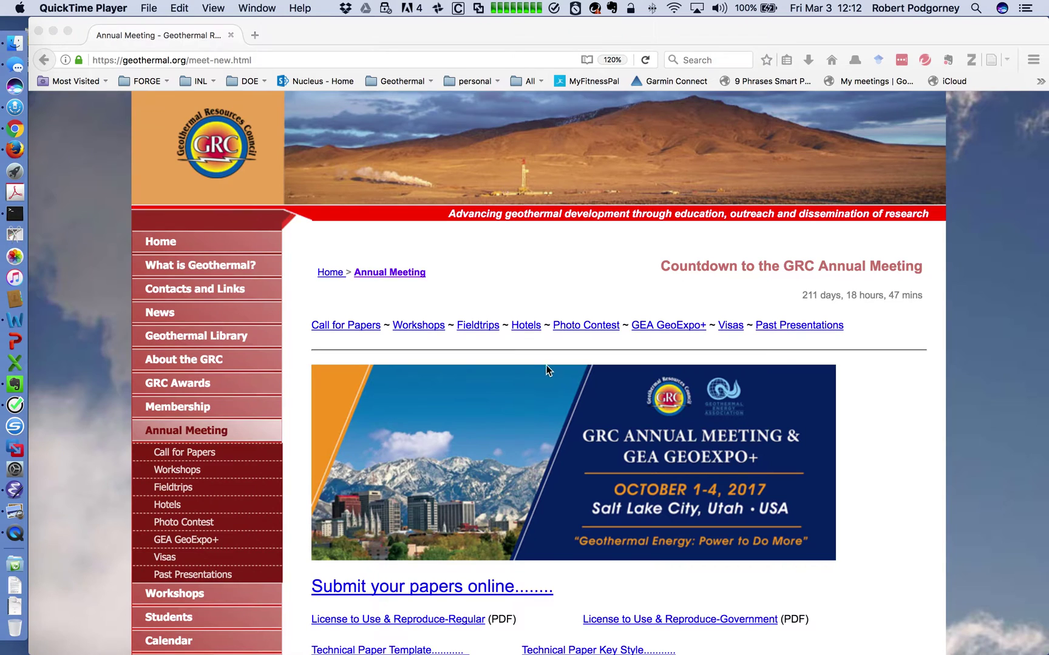
Download GRC_Paper_template.docx from the Technical Paper Template link on the Annual Meeting page.
scroll(547, 373, "down", 3)
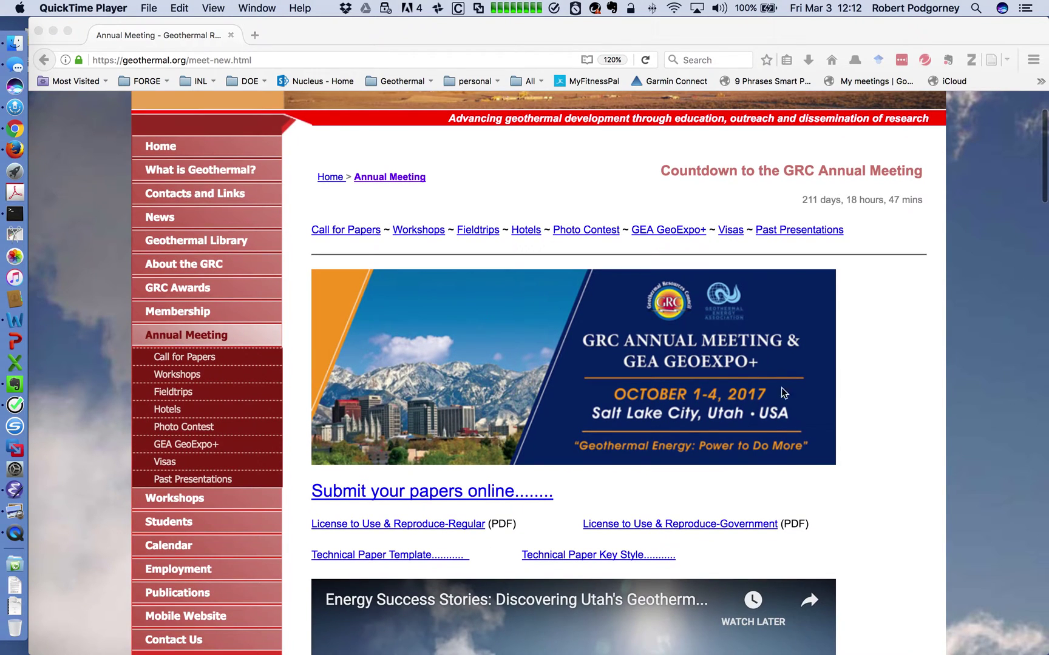
scroll(708, 352, "down", 1)
scroll(708, 348, "down", 3)
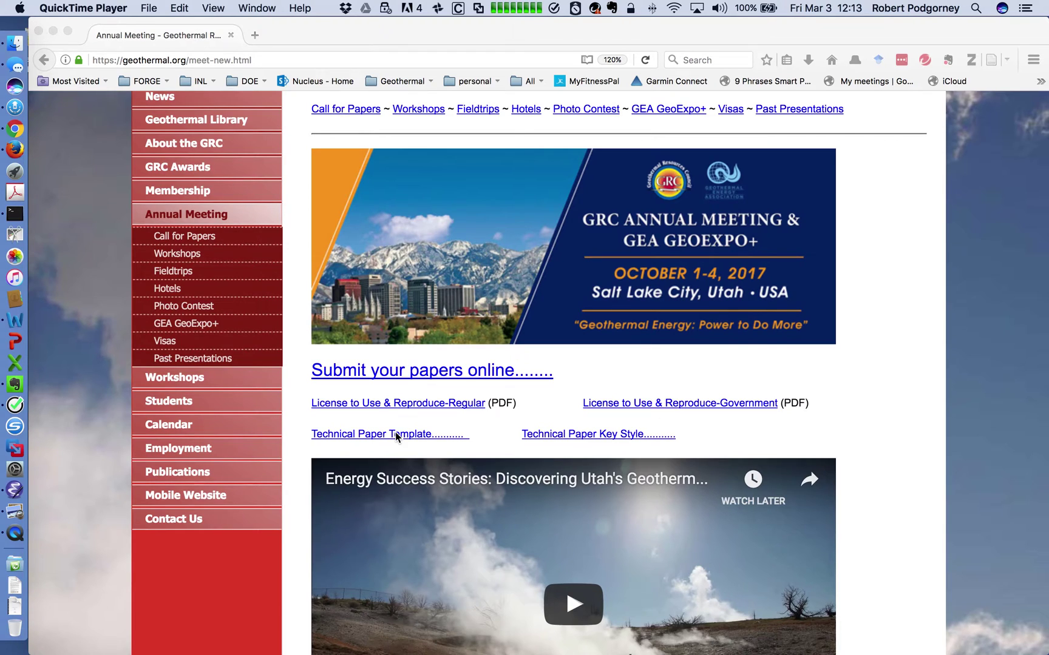
left_click(416, 437)
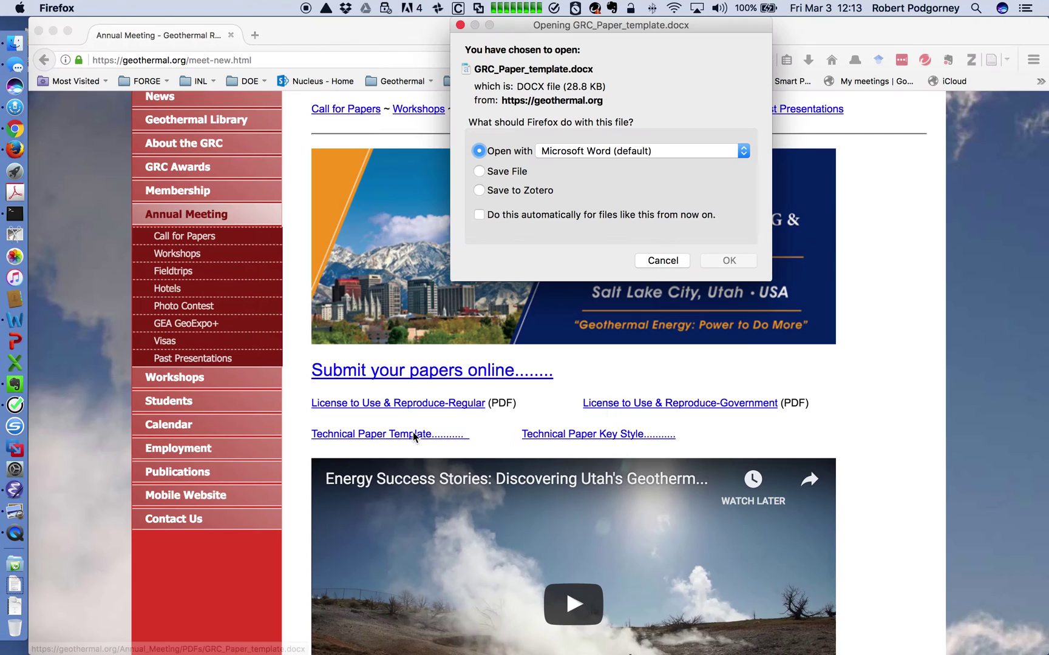
Open GRC_Paper_template.docx with Microsoft Word (default) from the download dialog.
left_click(732, 261)
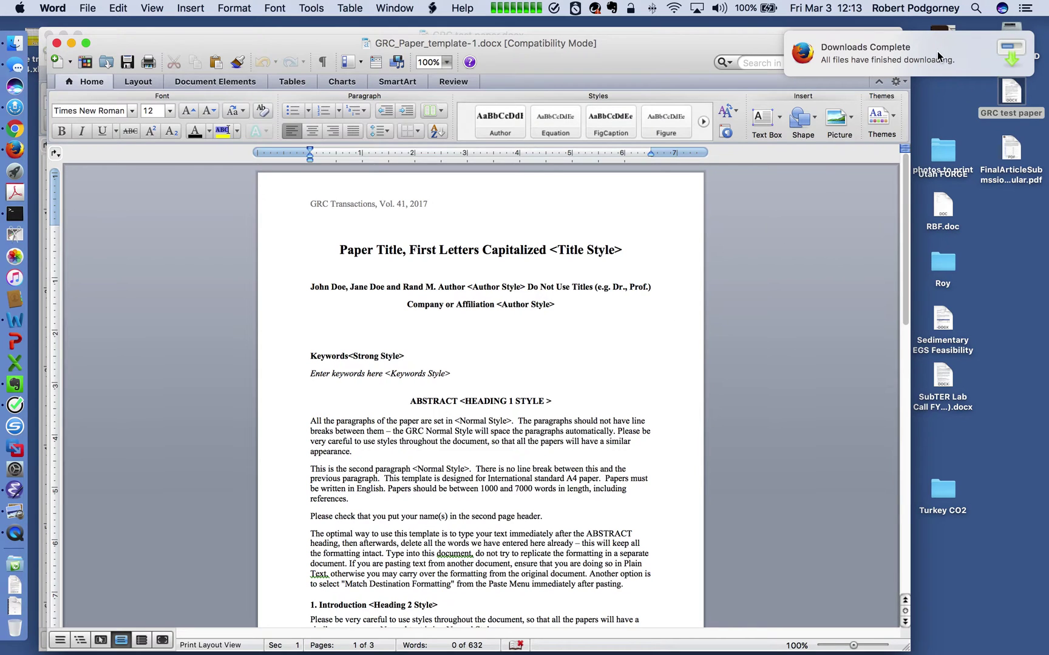
Zoom the template to 150% and scroll through its pages.
key("Down")
key("Down")
key("Down")
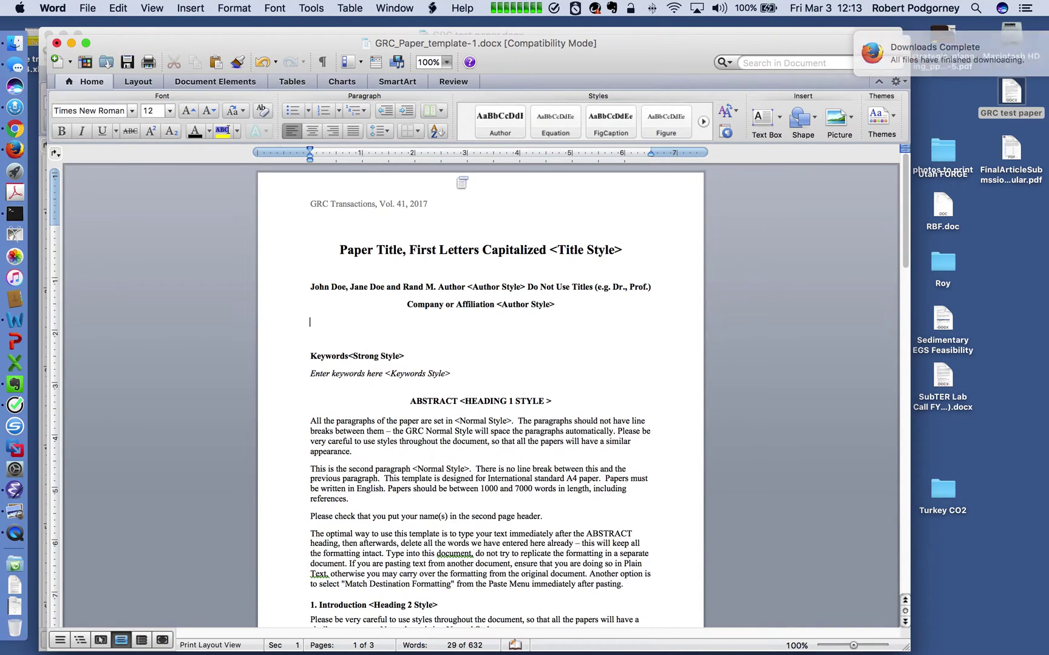
left_click(446, 62)
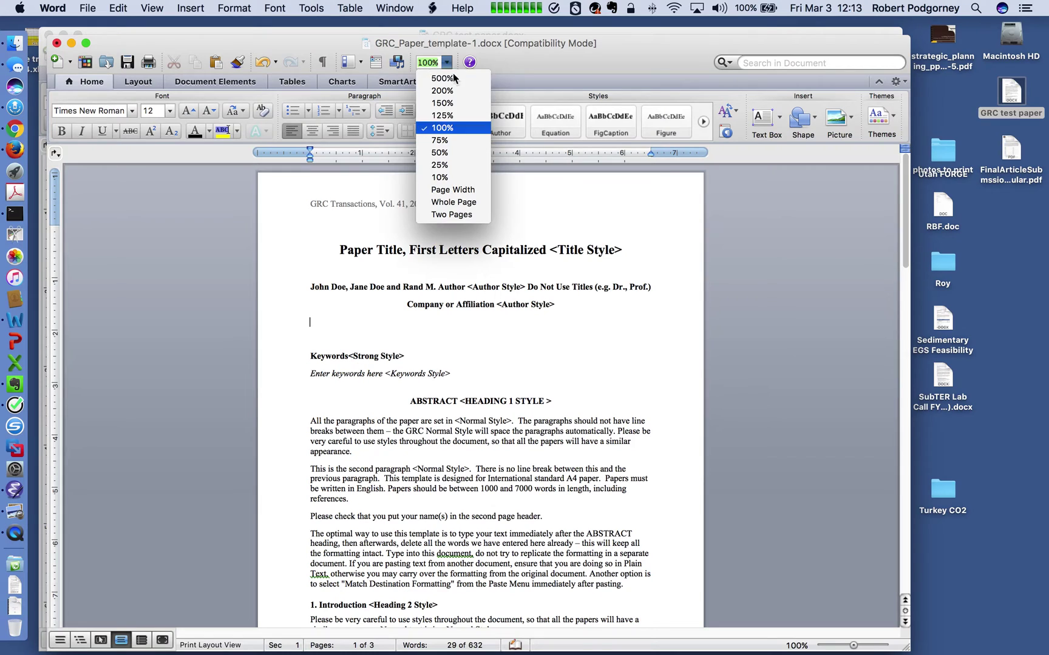
left_click(459, 101)
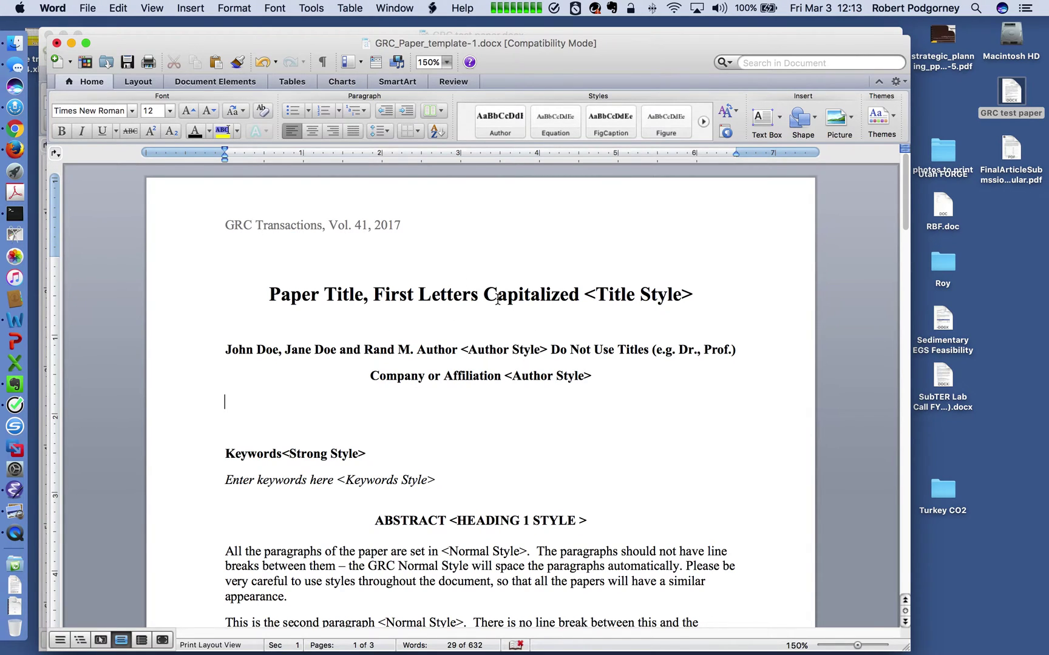
scroll(472, 425, "down", 5)
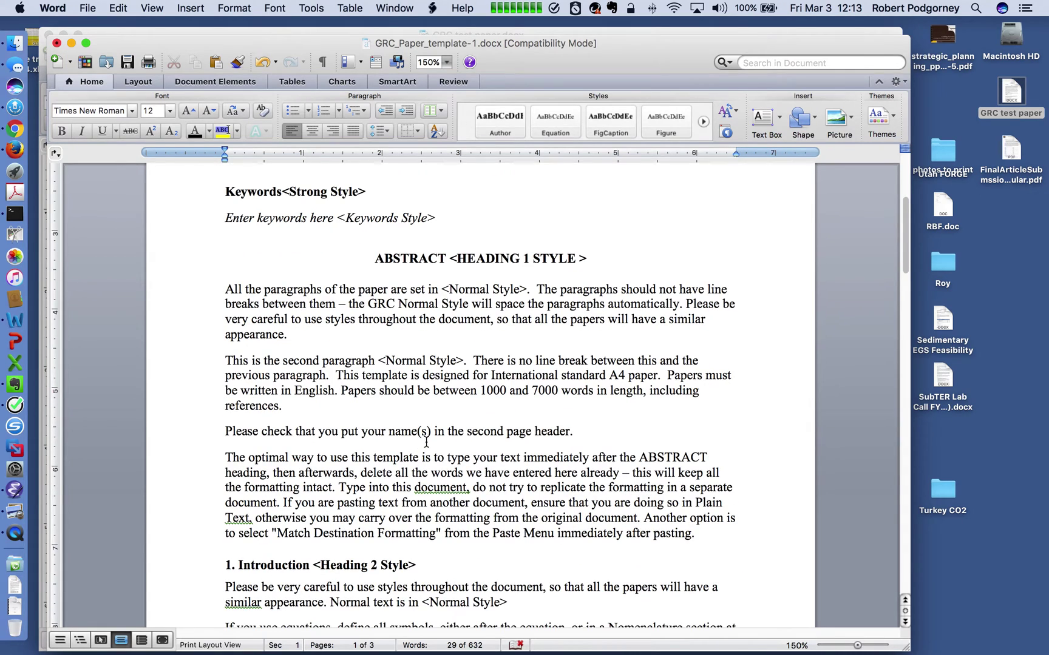
scroll(427, 443, "down", 15)
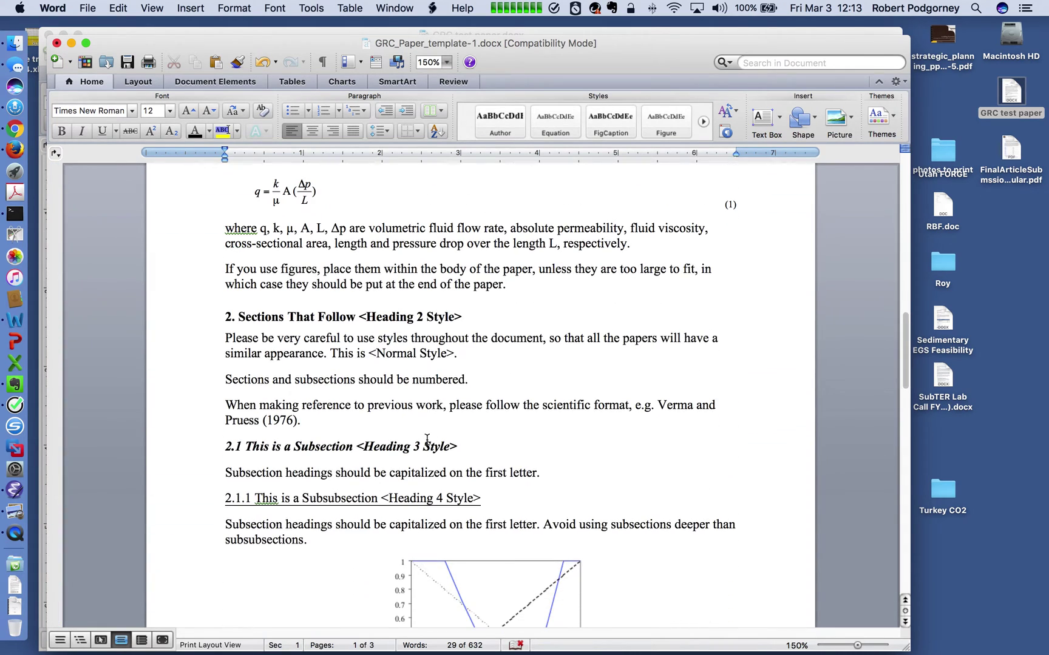
scroll(427, 439, "down", 4)
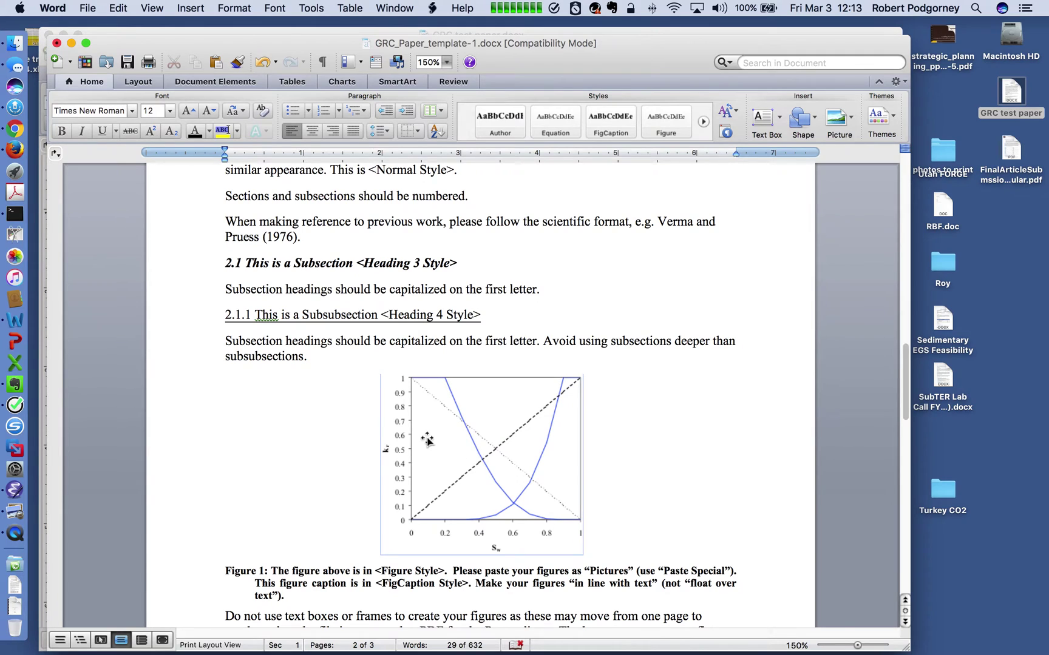
scroll(480, 391, "up", 20)
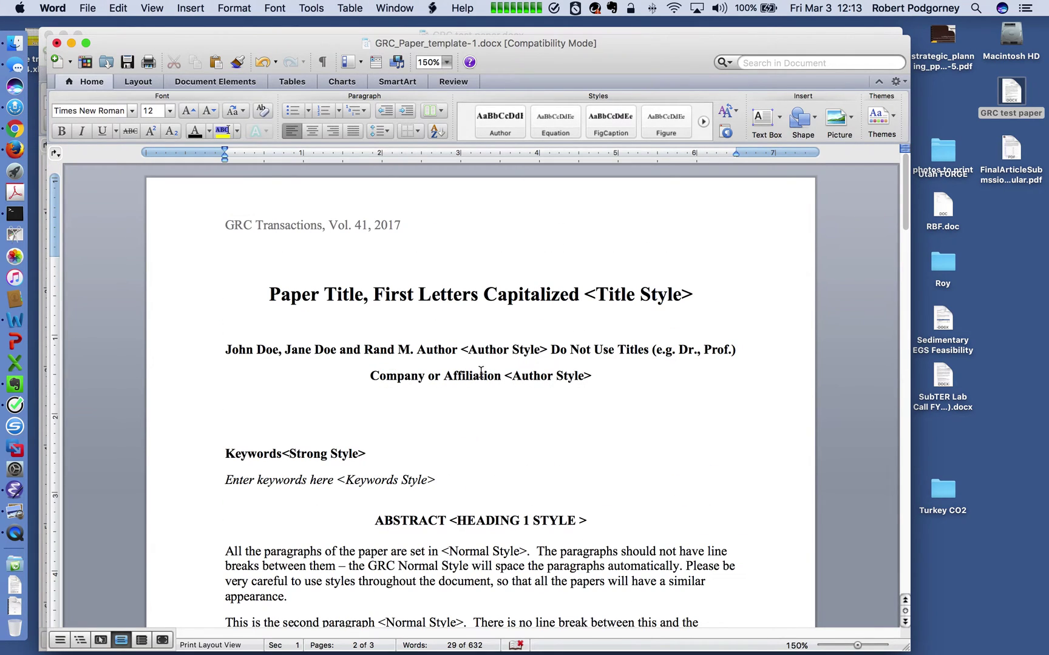
Open and skim GRC test paper.docx, then switch back to Firefox.
left_click(84, 62)
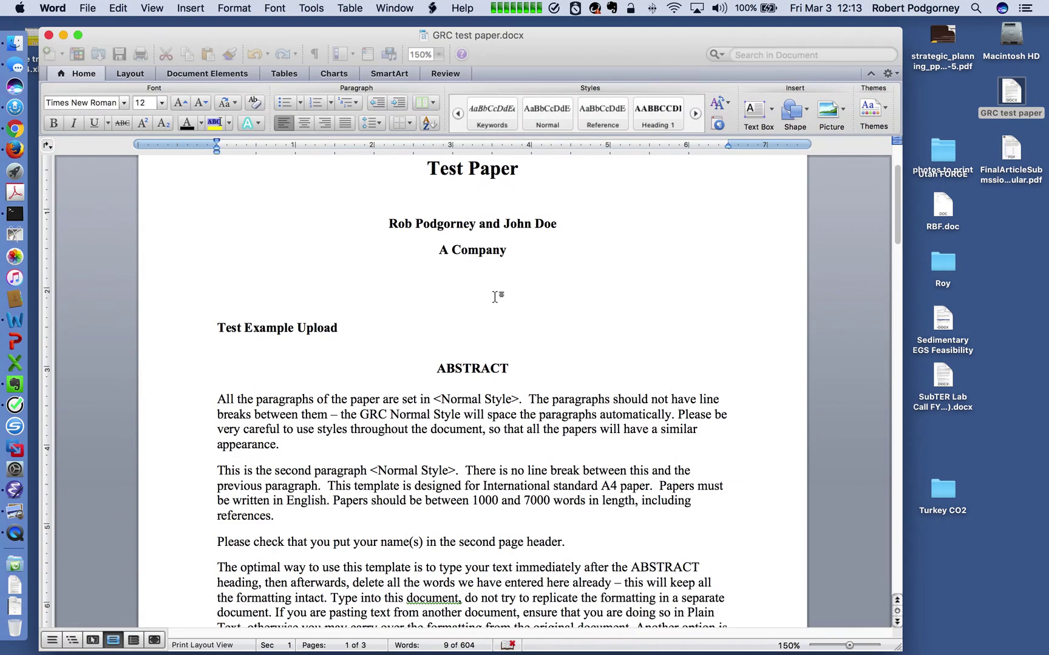
scroll(557, 340, "down", 5)
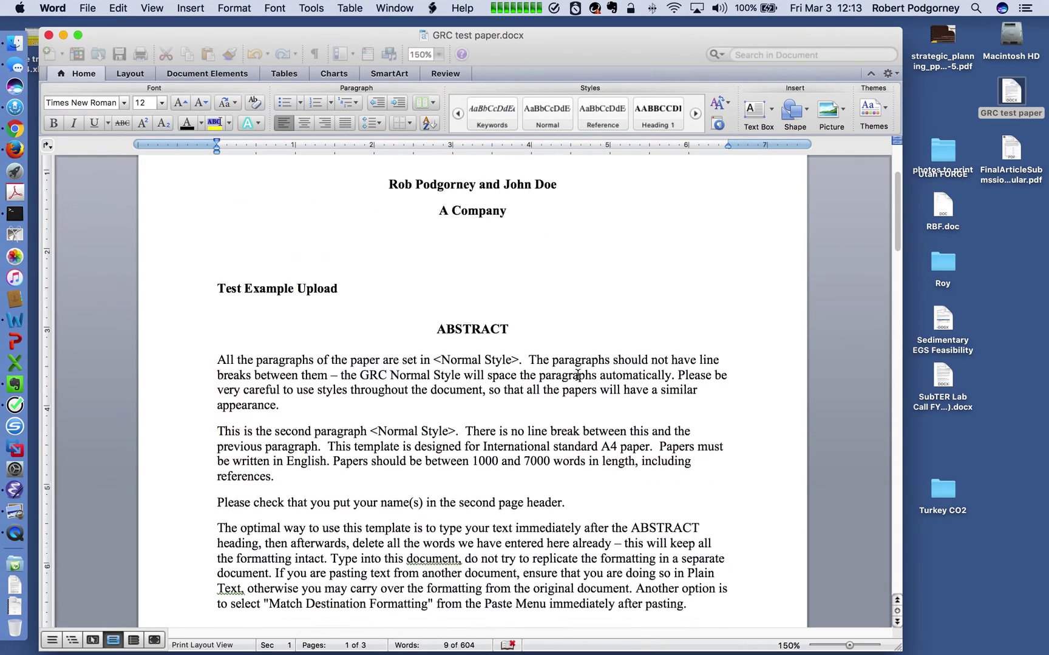
scroll(570, 366, "up", 4)
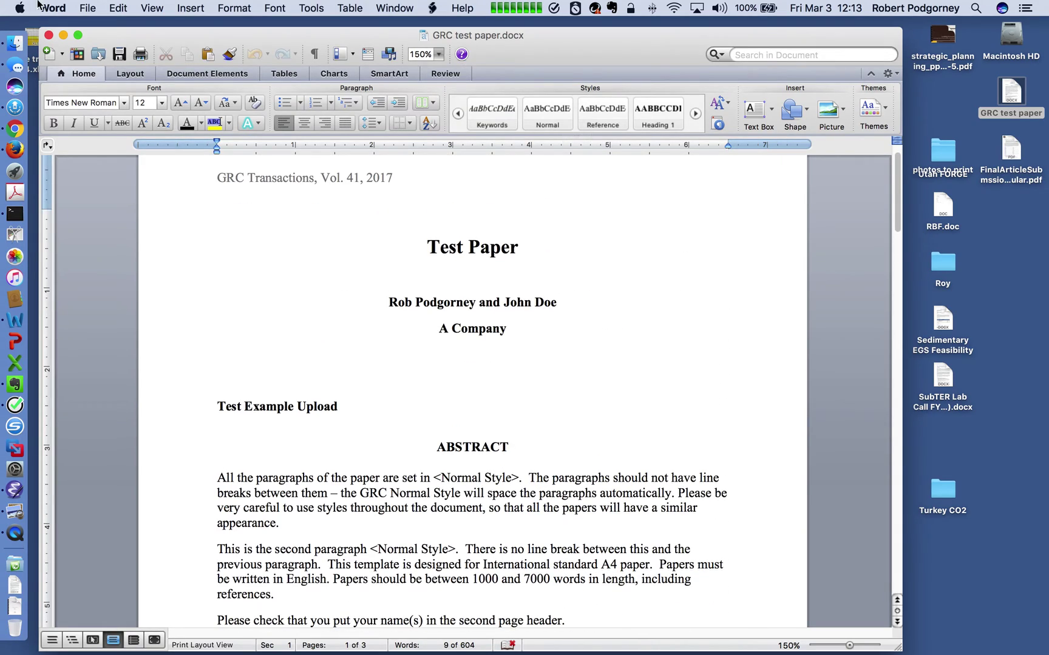
key("super+Tab")
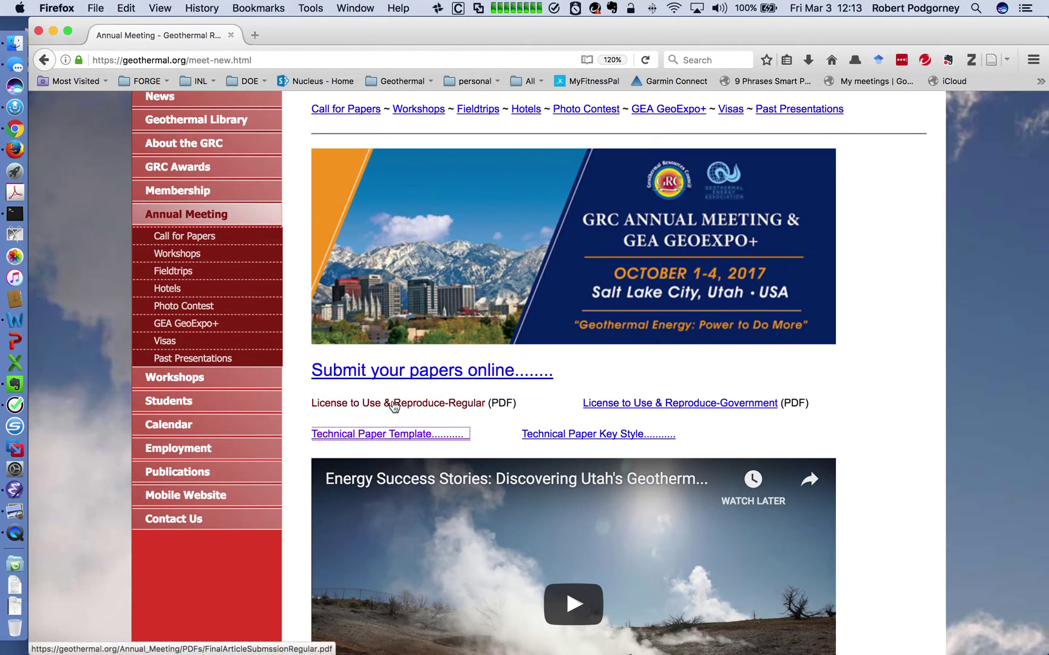
Open the 'License to Use & Reproduce-Regular' PDF in a new tab.
scroll(416, 410, "down", 1)
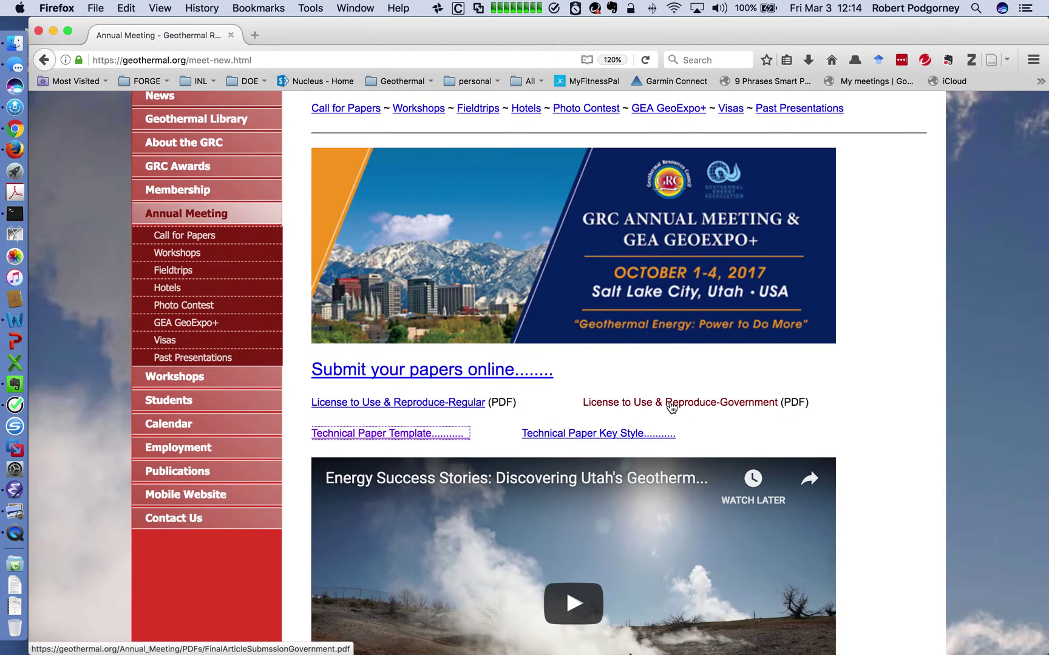
left_click(464, 407)
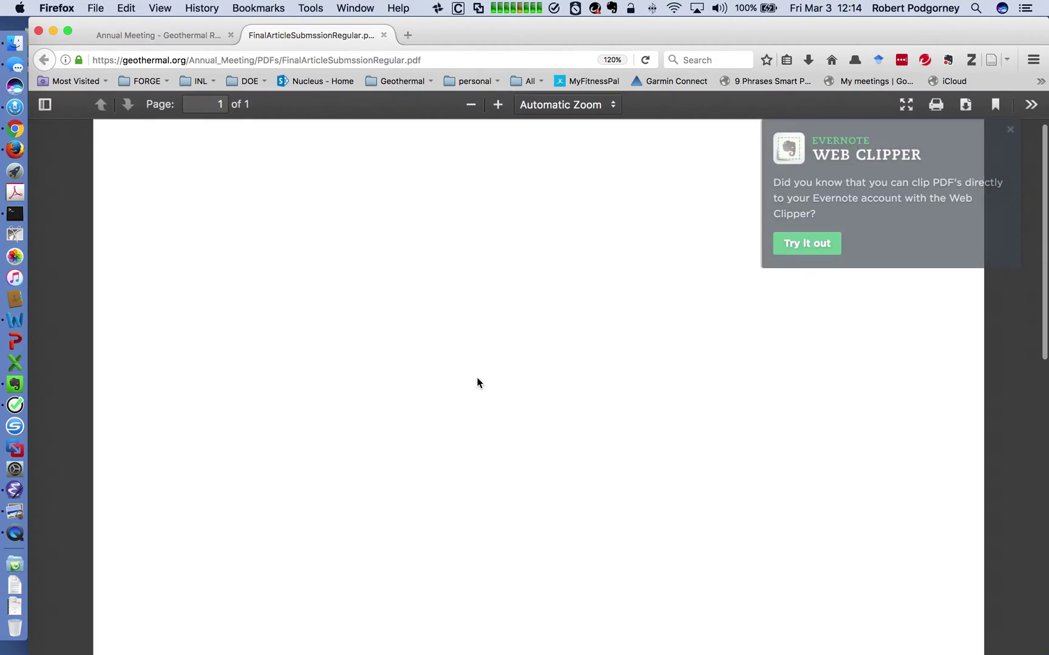
Dismiss the Evernote prompt, read through the license PDF, then close its tab.
left_click(1011, 130)
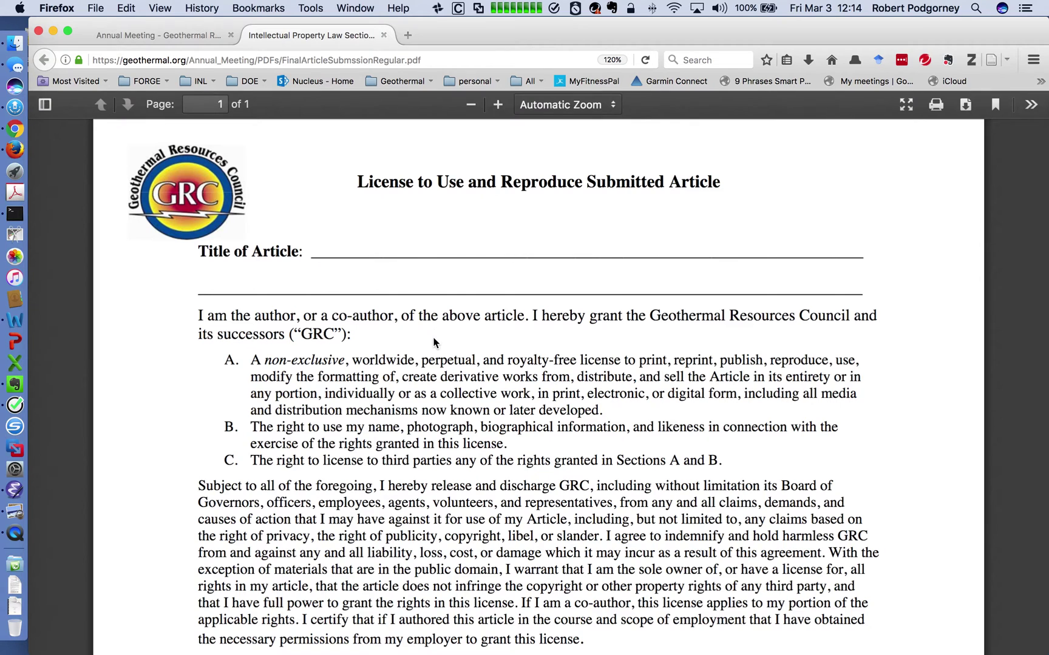
scroll(434, 343, "down", 5)
scroll(433, 343, "down", 1)
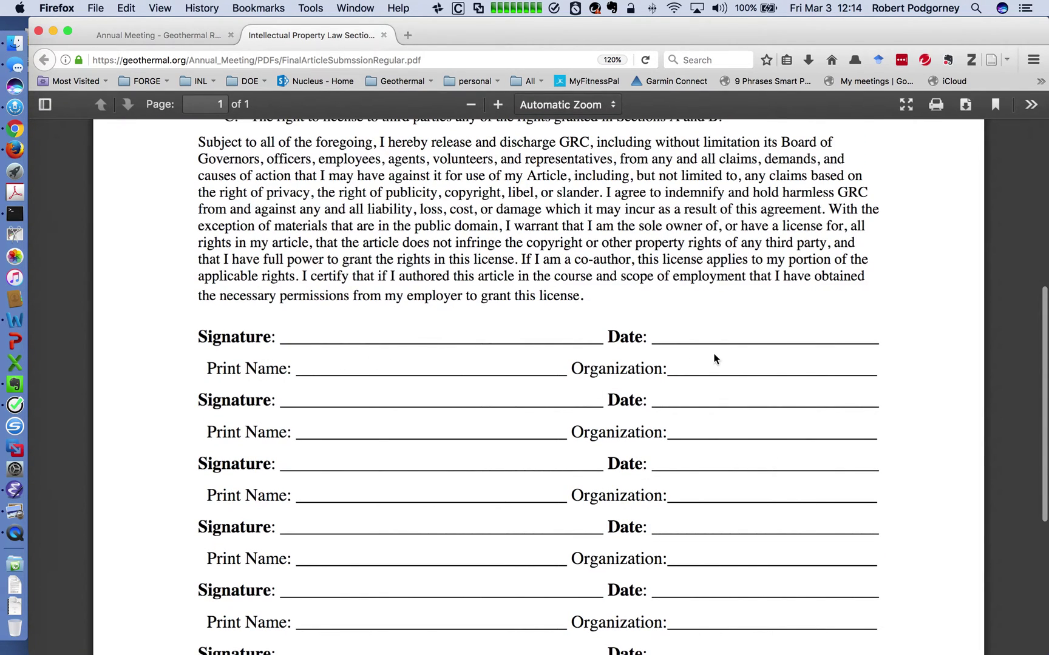
scroll(637, 446, "down", 3)
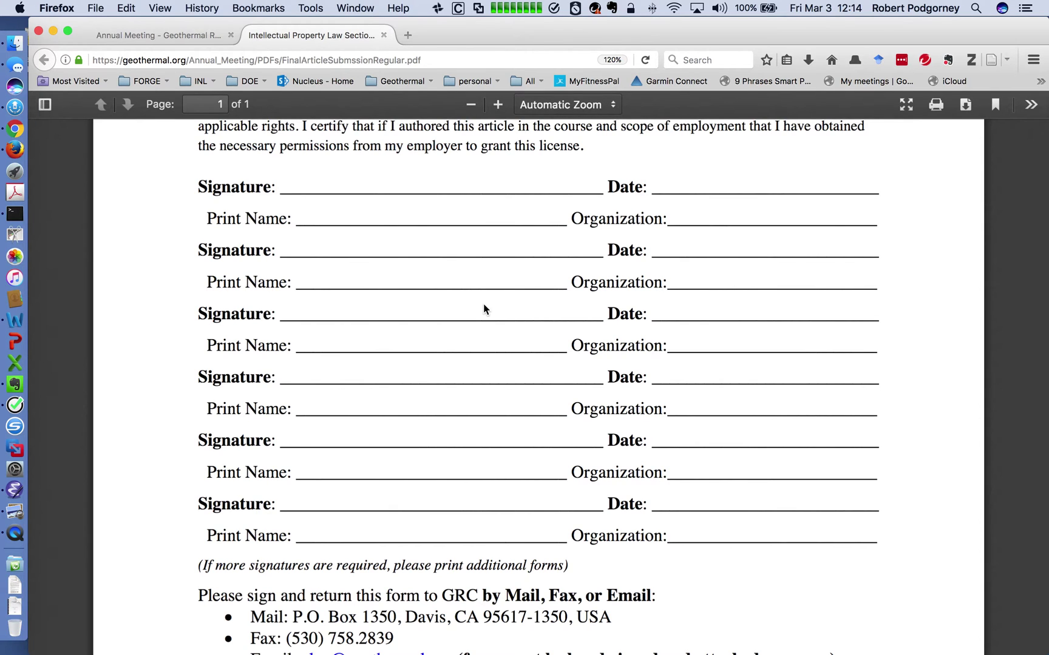
scroll(508, 312, "up", 1)
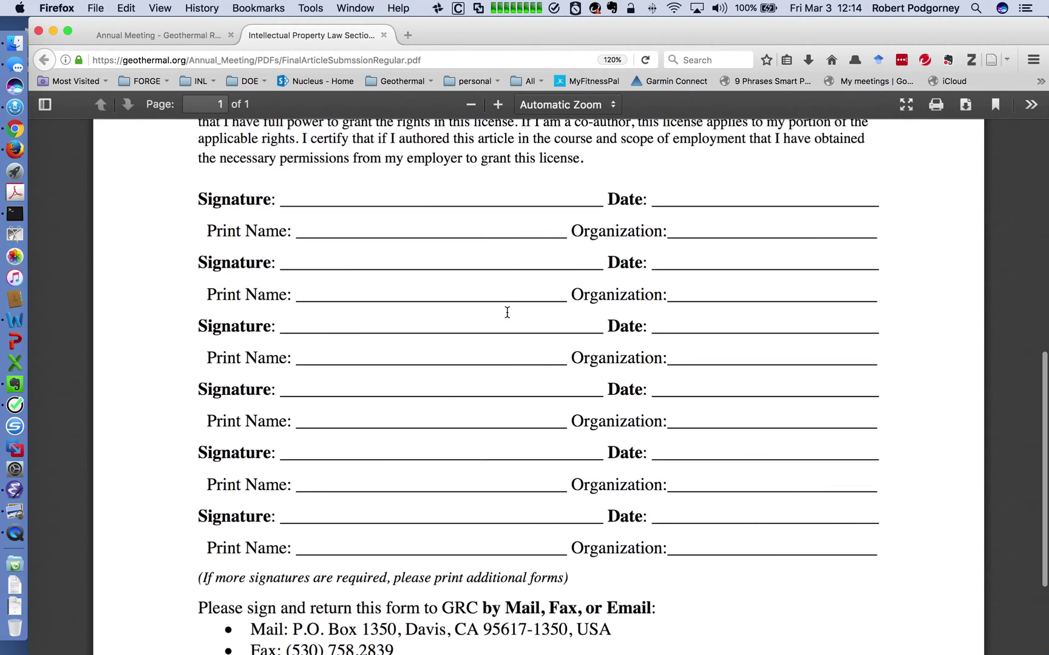
scroll(507, 312, "up", 10)
scroll(508, 312, "down", 3)
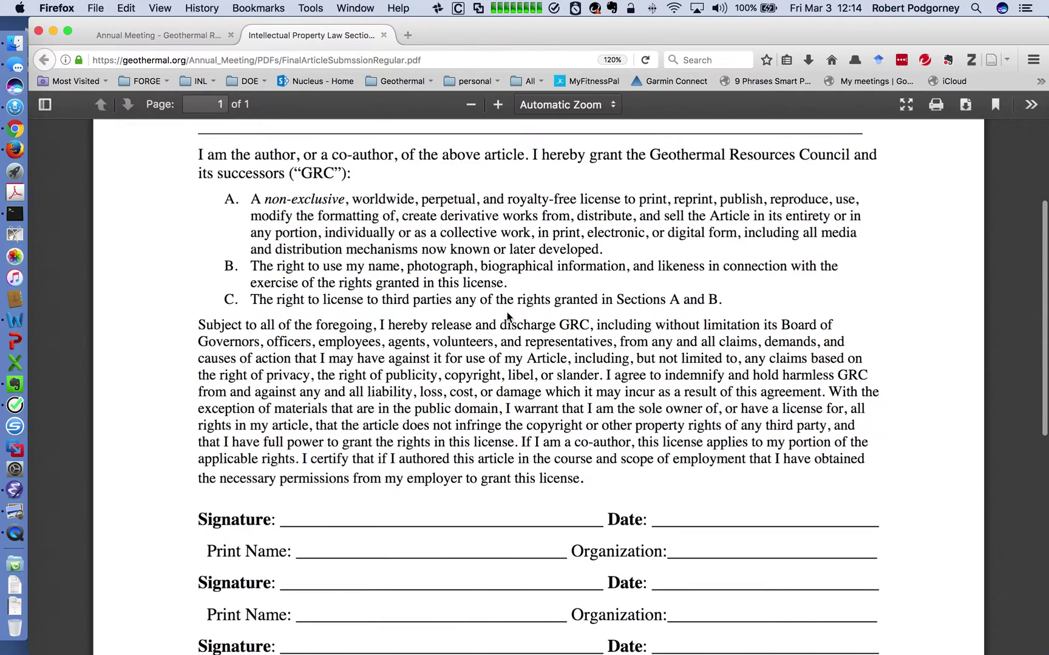
scroll(507, 313, "down", 5)
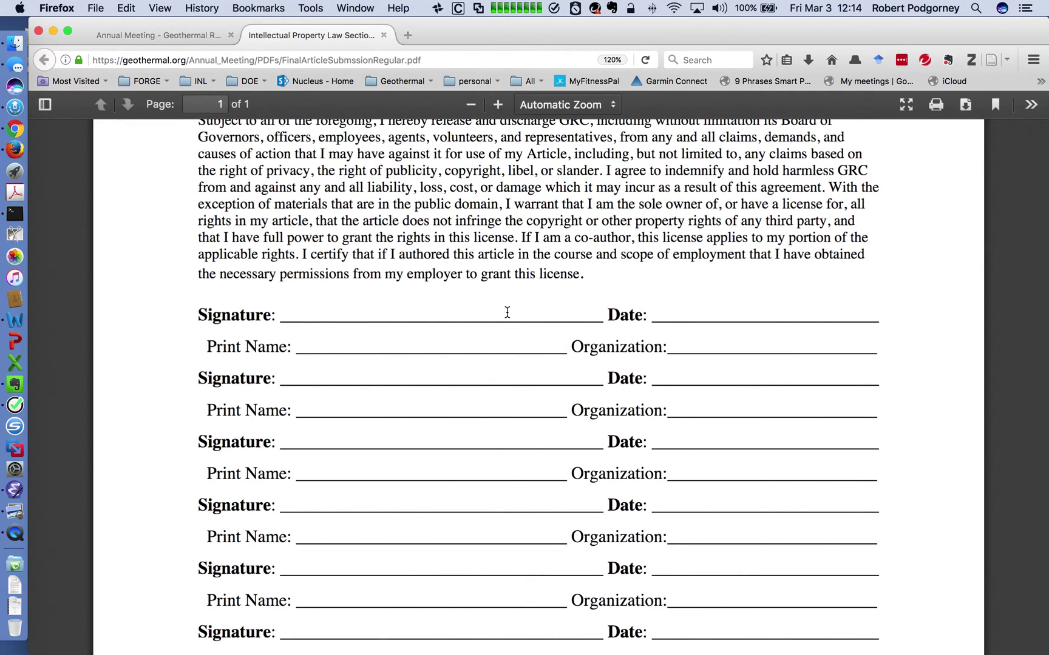
scroll(516, 310, "down", 4)
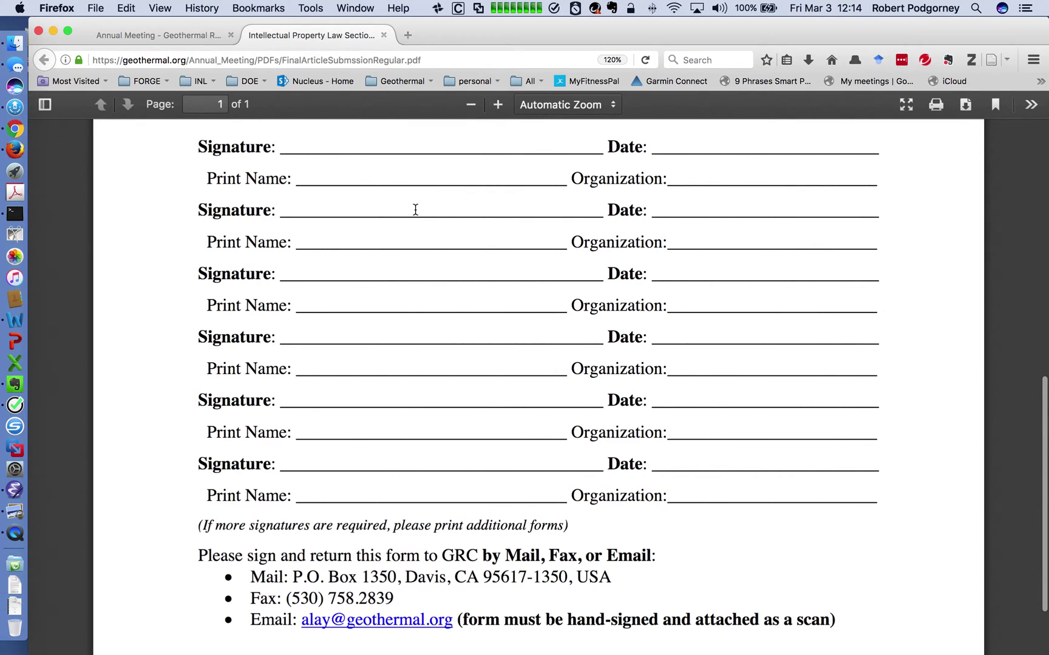
scroll(421, 294, "up", 8)
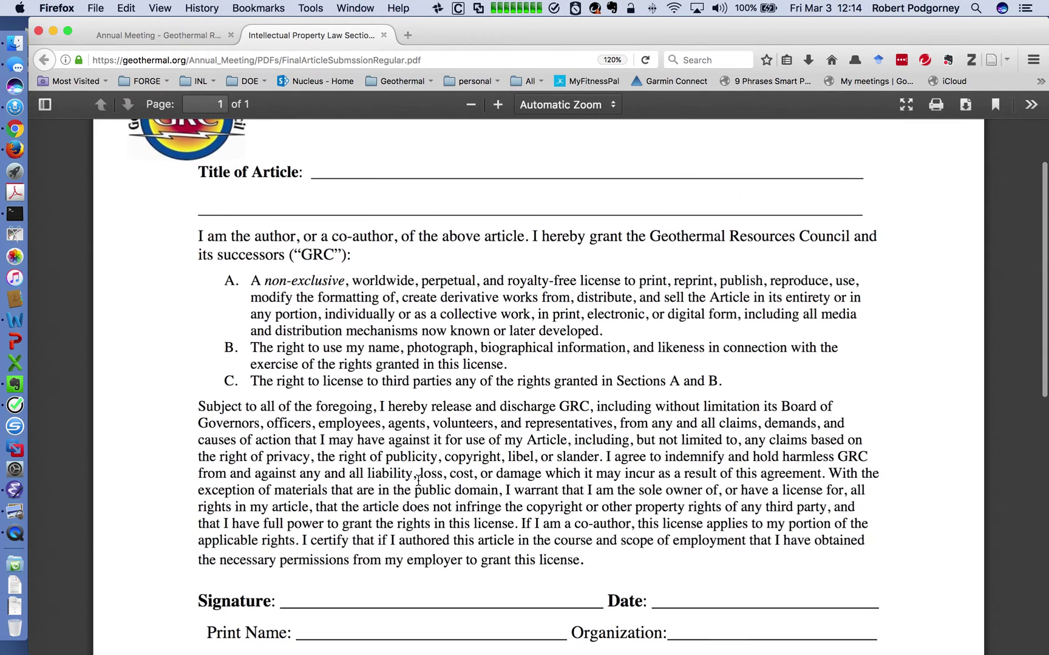
scroll(420, 474, "down", 5)
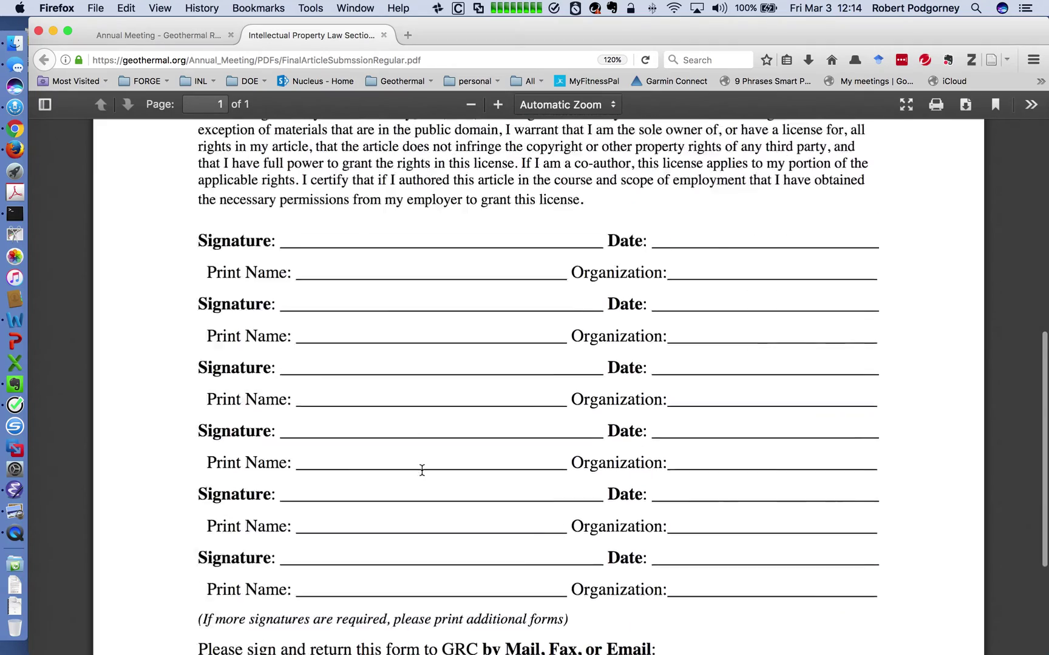
scroll(420, 471, "up", 9)
scroll(420, 469, "up", 2)
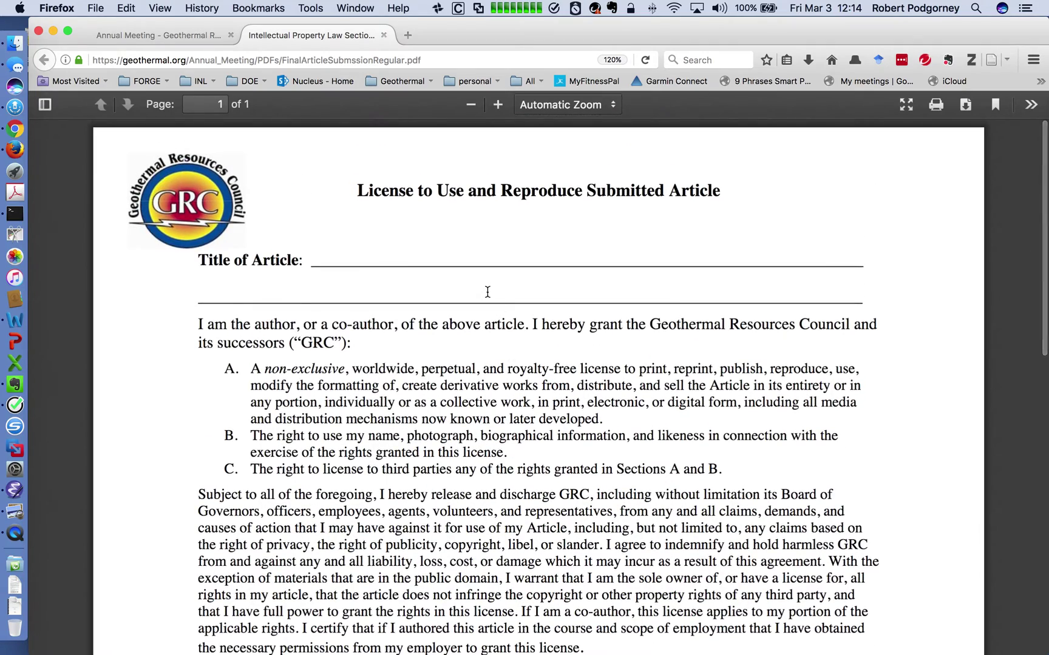
left_click(384, 36)
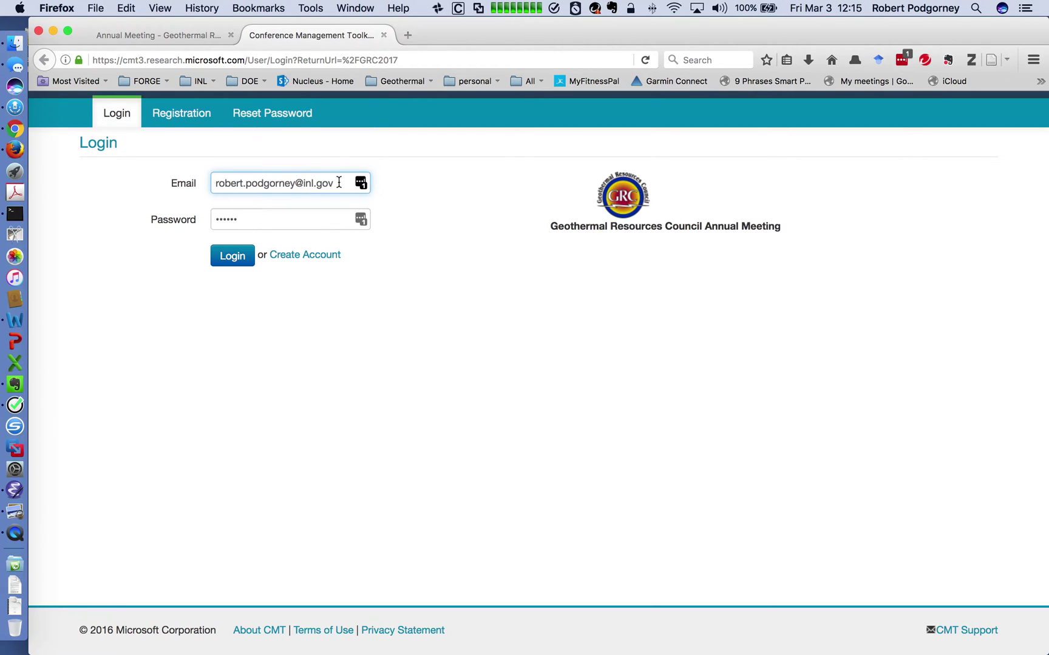
Clear the saved e-mail address and password from the CMT login fields.
left_click_drag(335, 182, 194, 179)
key("BackSpace")
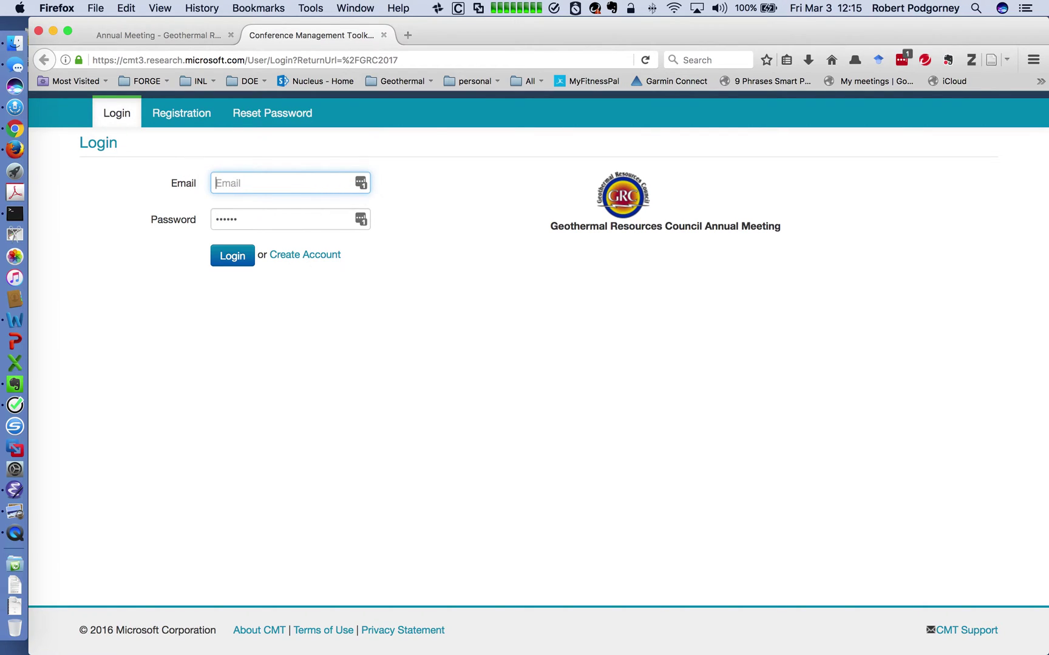
left_click(256, 213)
key("BackSpace")
key("BackSpace")
key("BackSpace")
key("BackSpace")
key("BackSpace")
key("BackSpace")
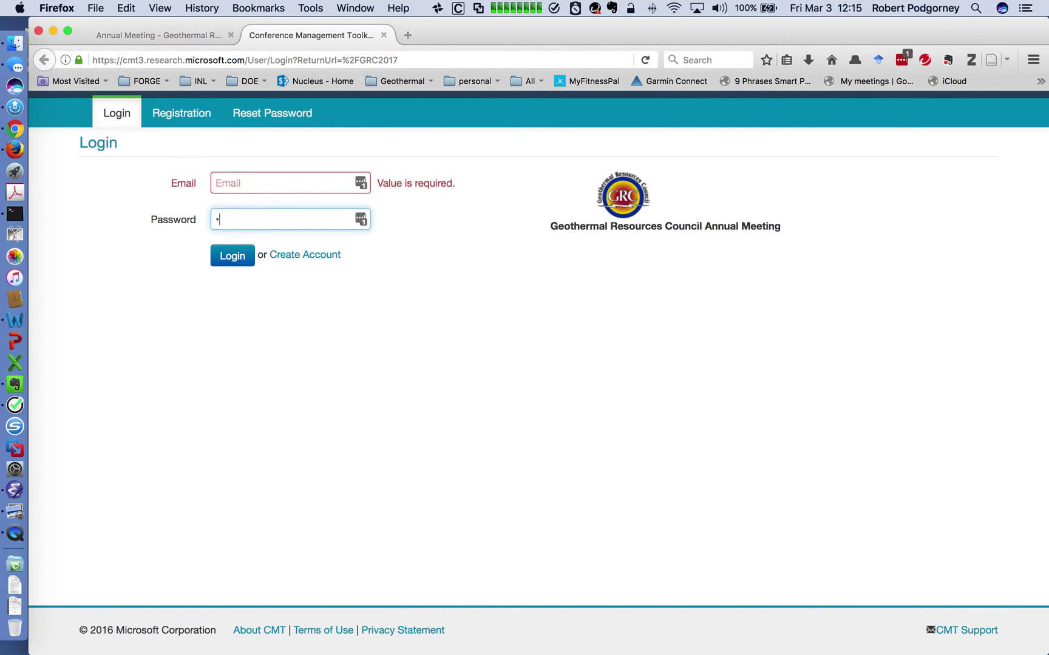
left_click(299, 185)
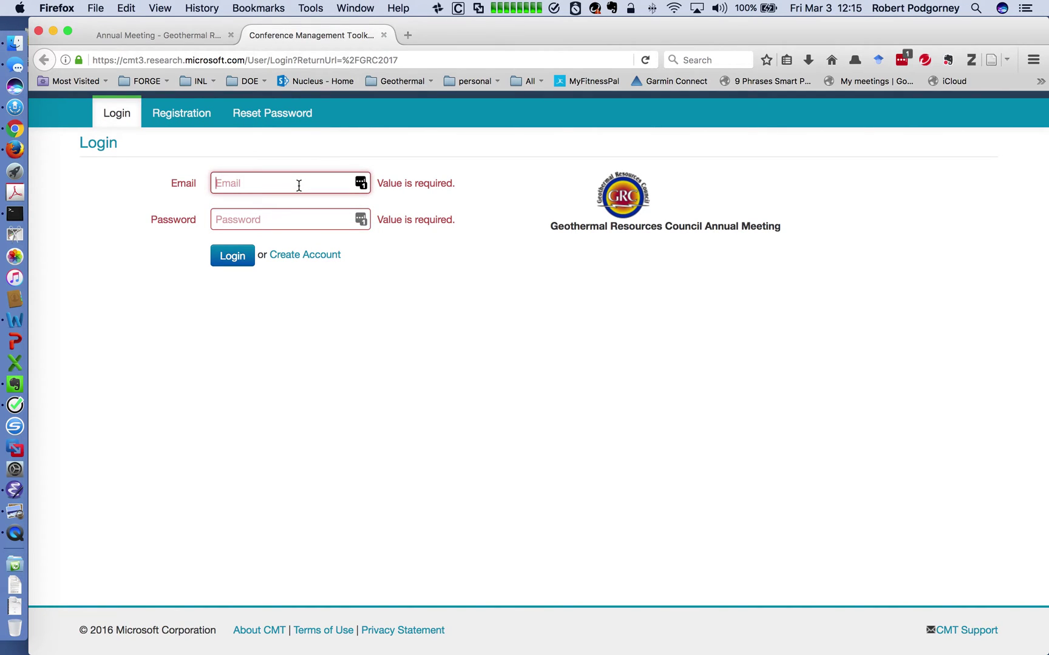
Enter a new e-mail address and the account password, then proceed to account creation.
type("RPOD")
key("BackSpace")
key("BackSpace")
key("BackSpace")
key("BackSpace")
left_click(298, 221)
type("a*******")
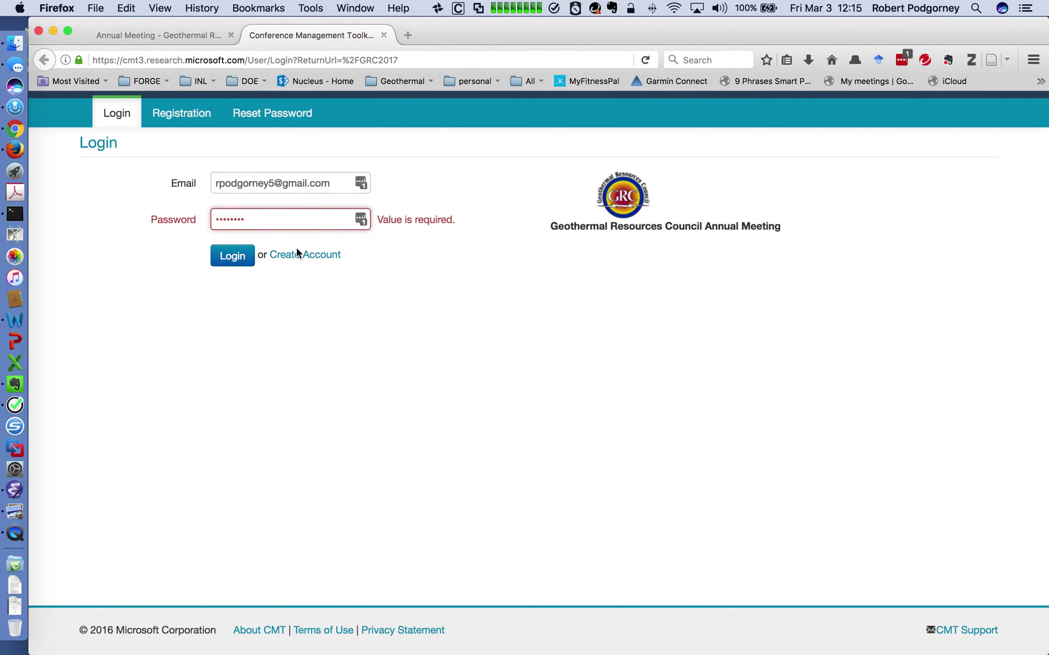
left_click(320, 260)
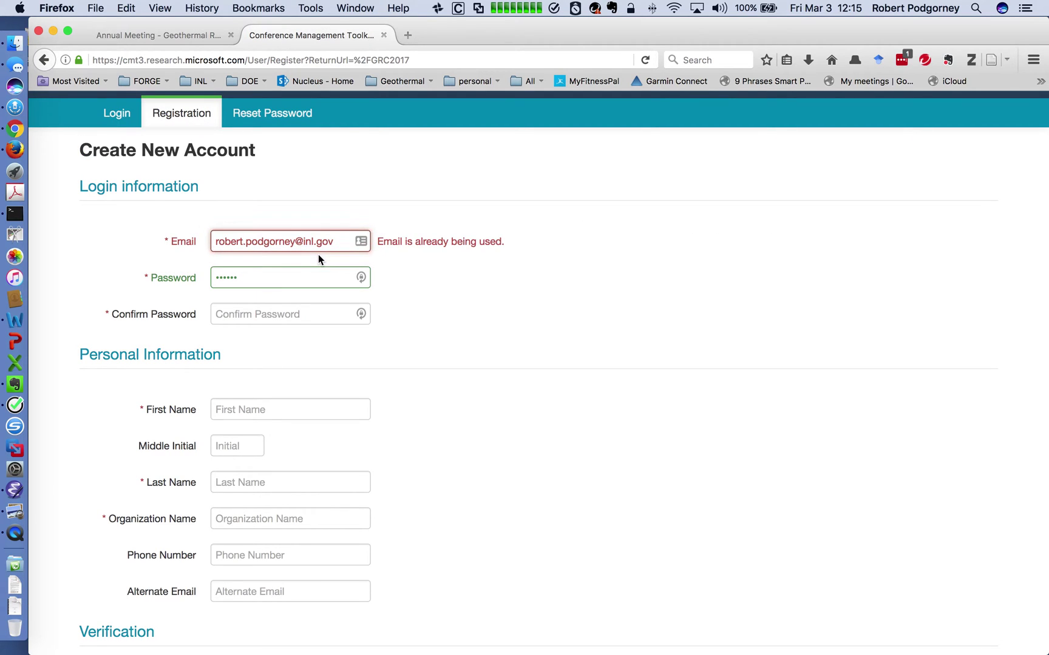
Replace the rejected e-mail with an unused address and enter matching password and confirmation.
triple_click(253, 233)
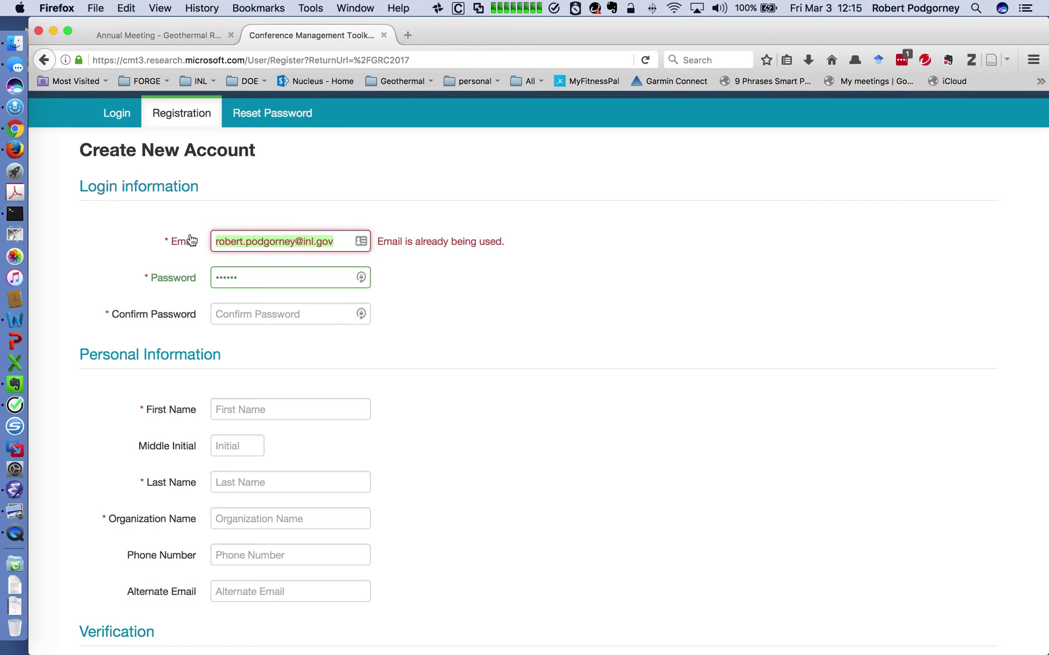
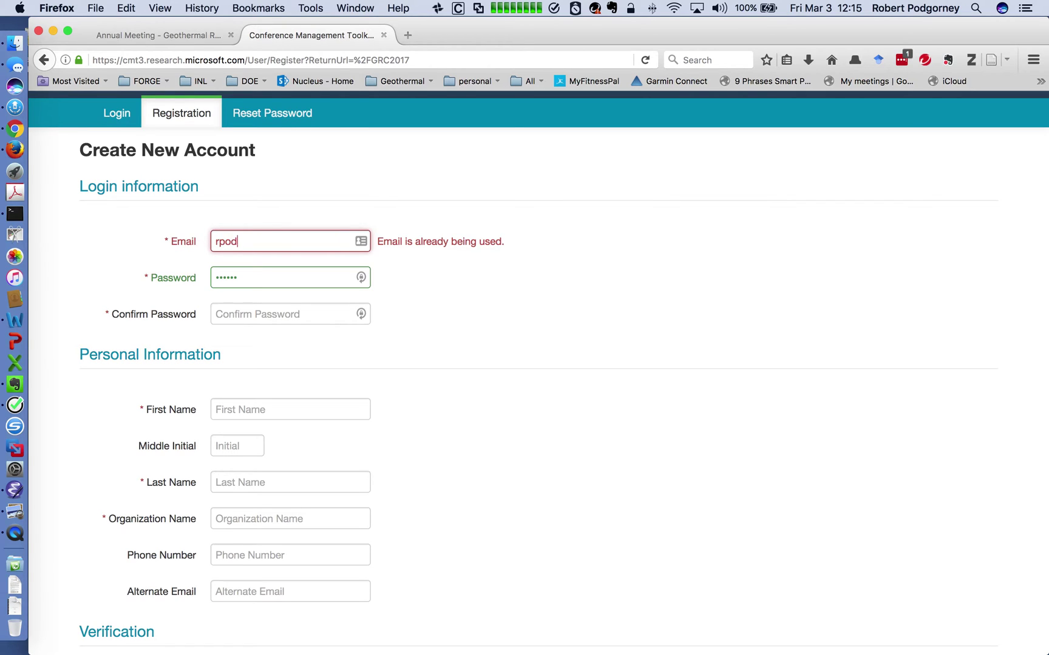
left_click(256, 276)
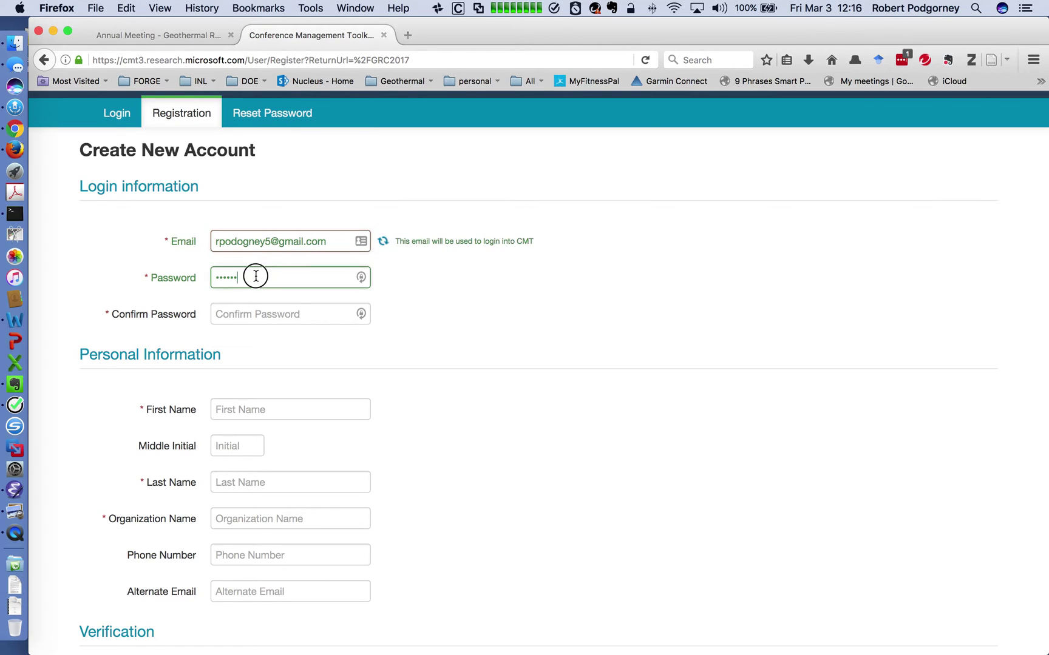
double_click(256, 276)
key("BackSpace")
type("••••••")
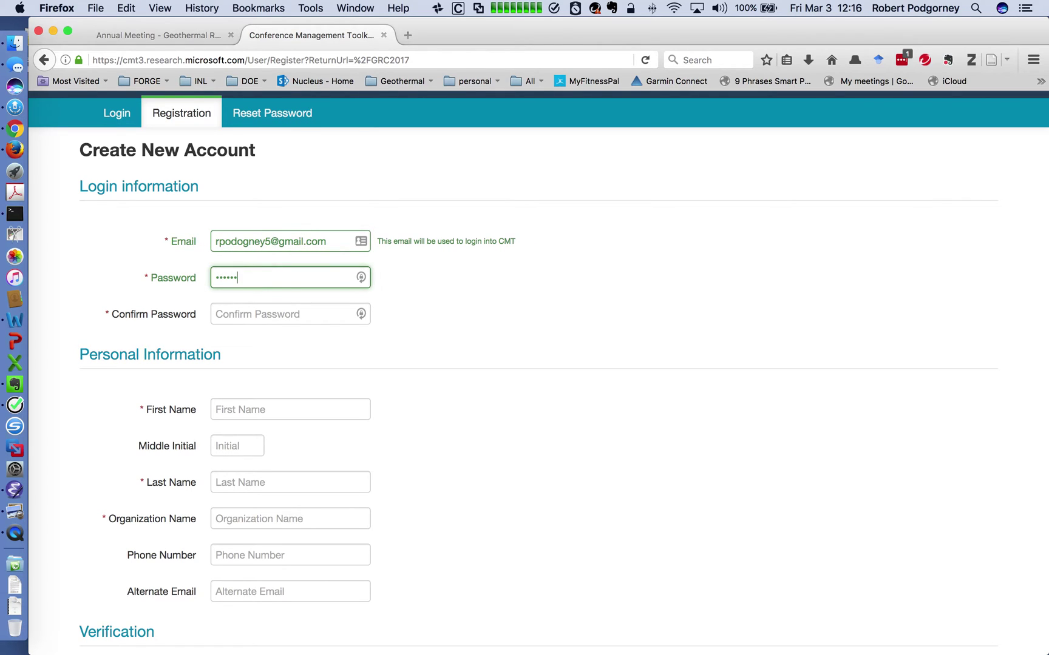
left_click(296, 315)
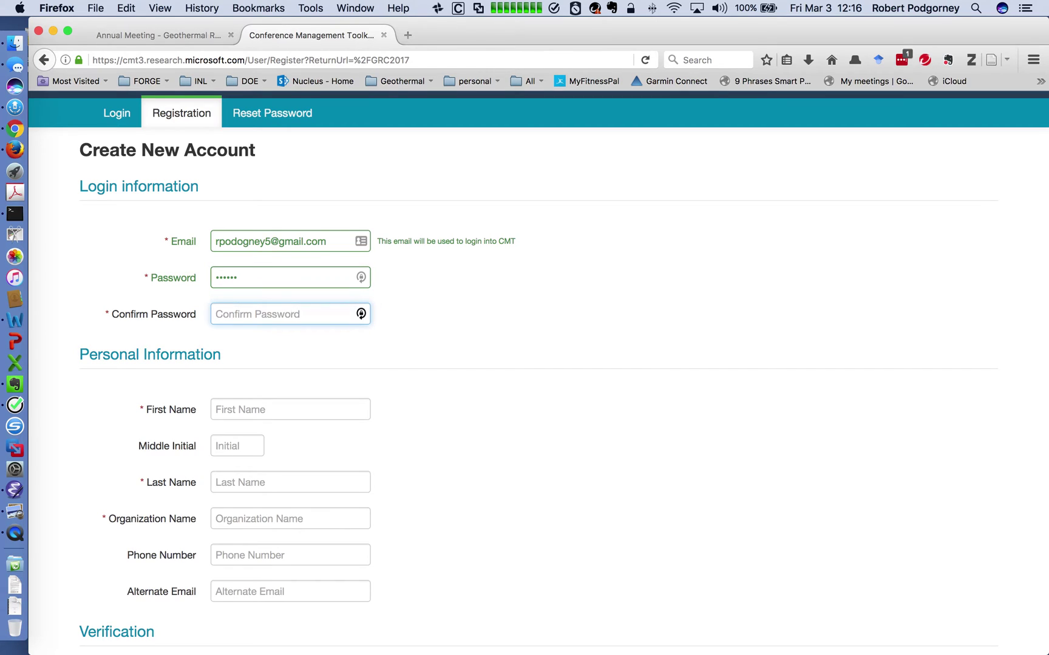
type("••••••")
left_click(338, 350)
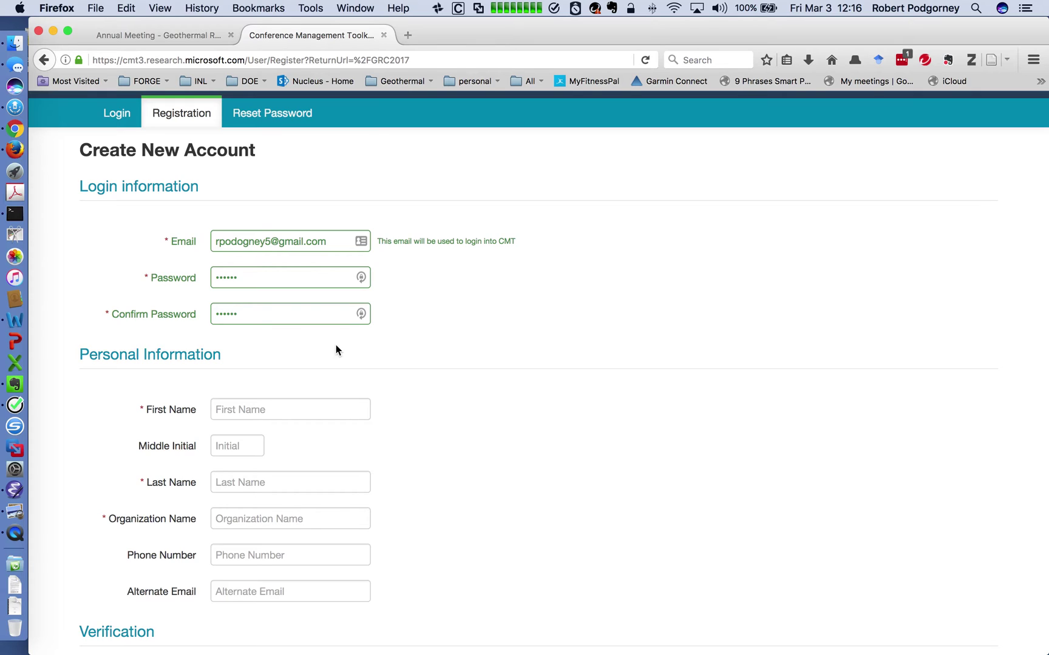
scroll(412, 350, "down", 3)
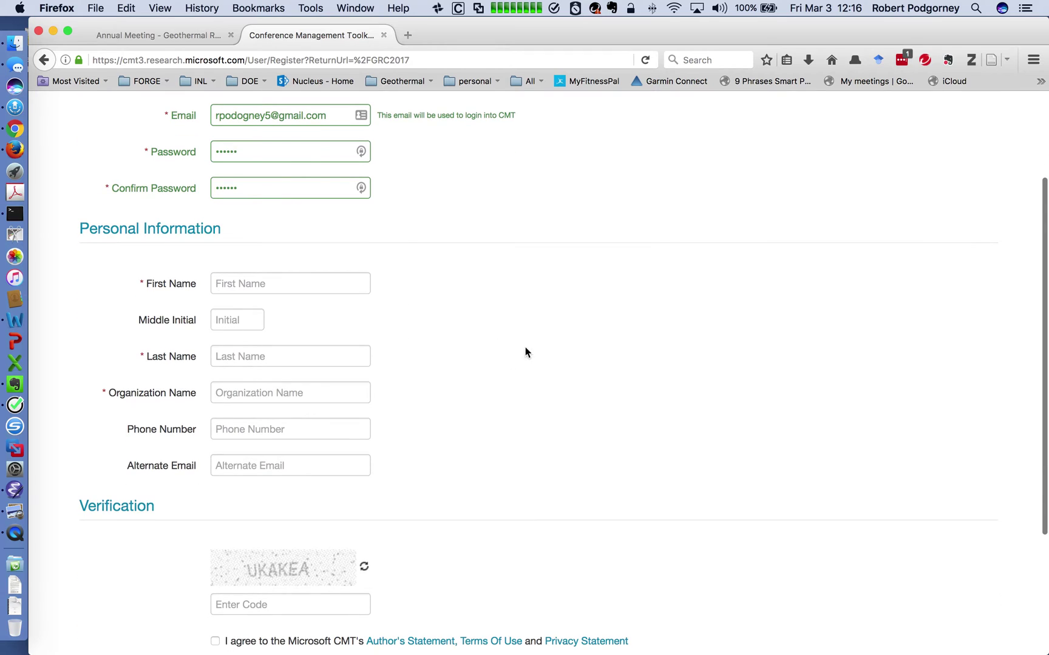
Enter first name Test, last name User, organization A Company, and a phone number.
left_click(326, 283)
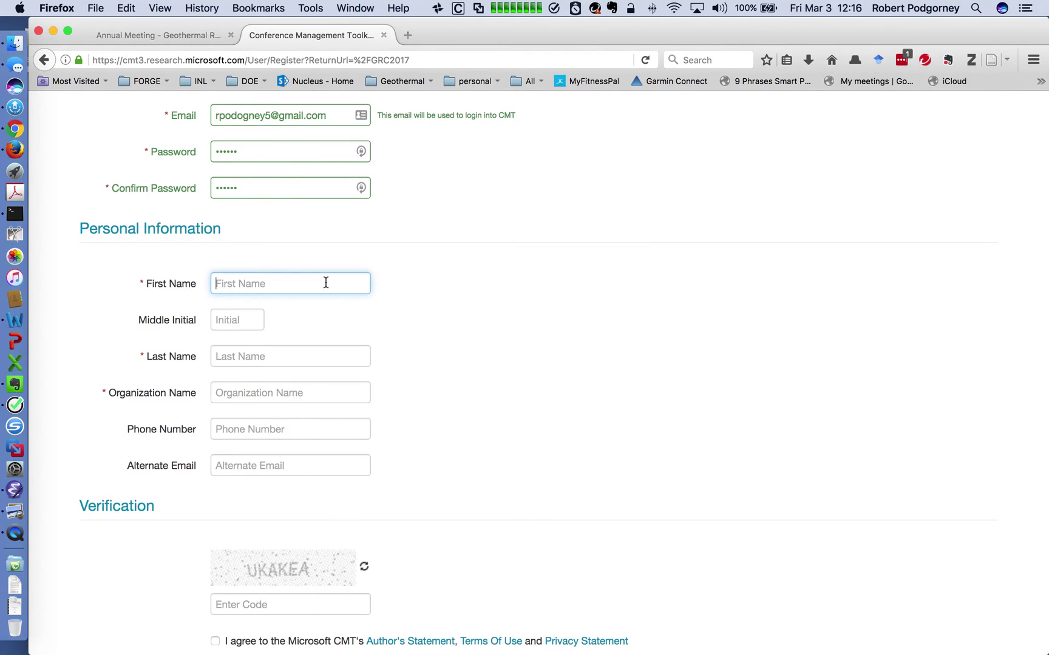
type("Test")
left_click(311, 350)
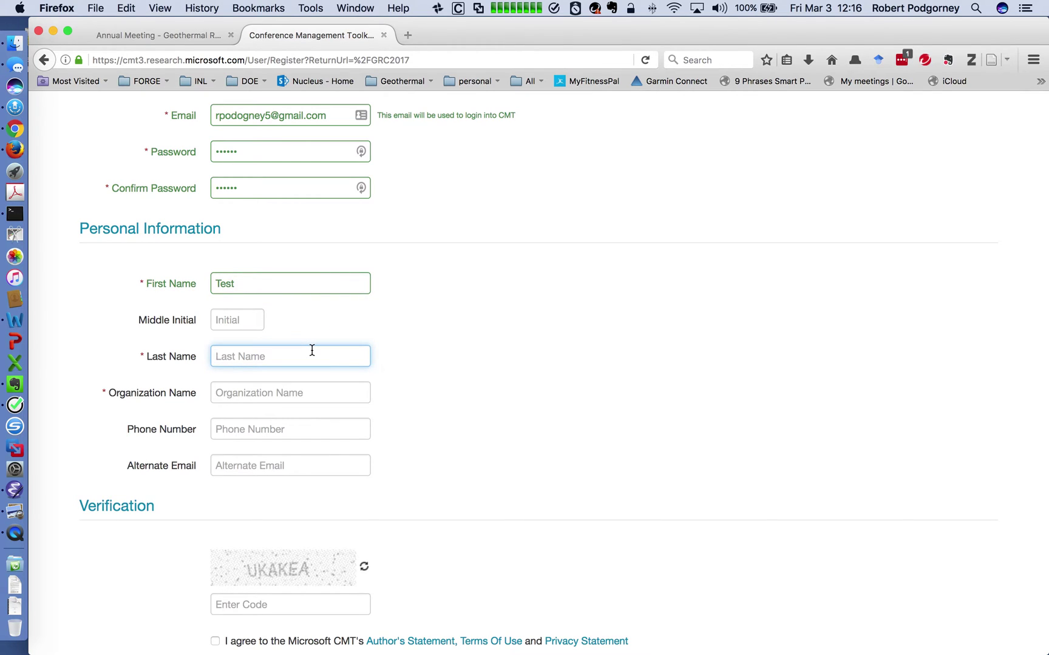
type("User")
left_click(308, 395)
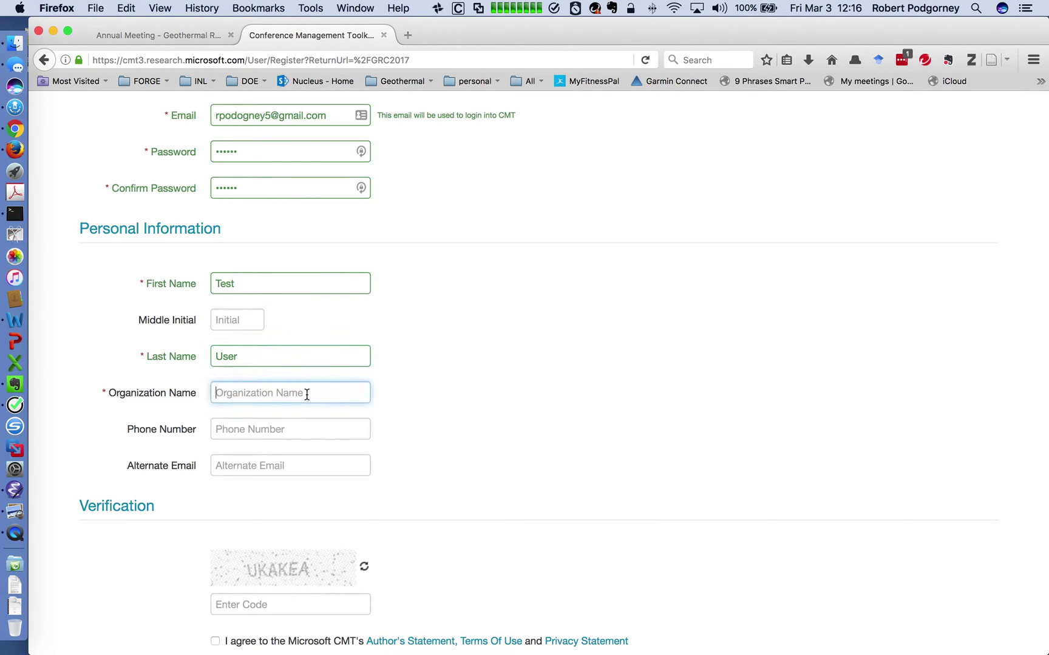
type("A Company")
left_click(327, 428)
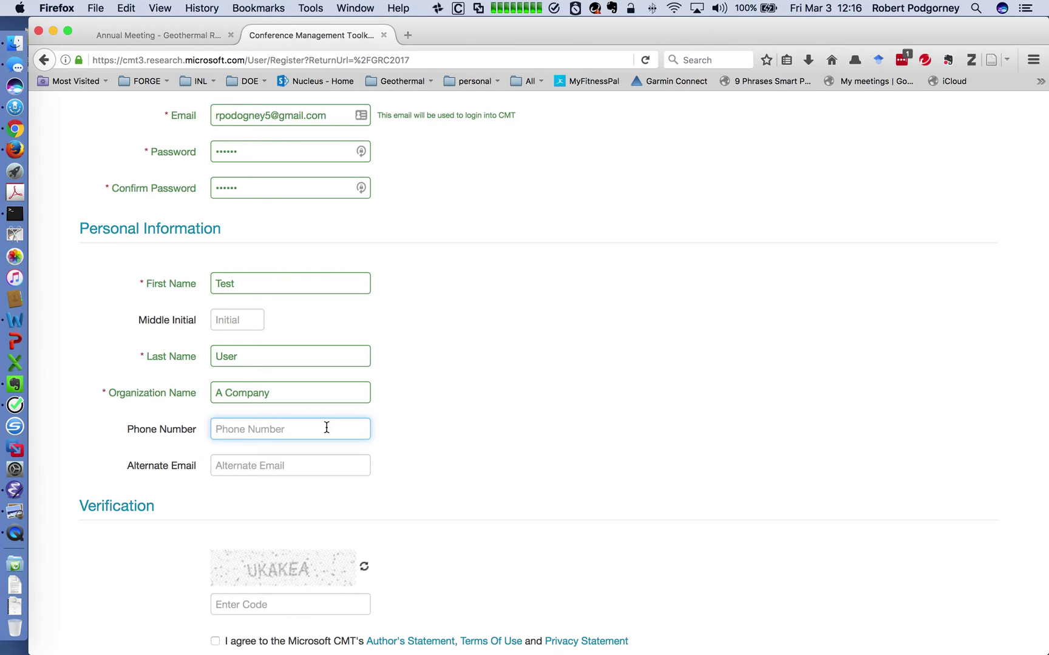
Enter the on-screen verification code and agree to the Author's Statement terms.
scroll(481, 419, "down", 5)
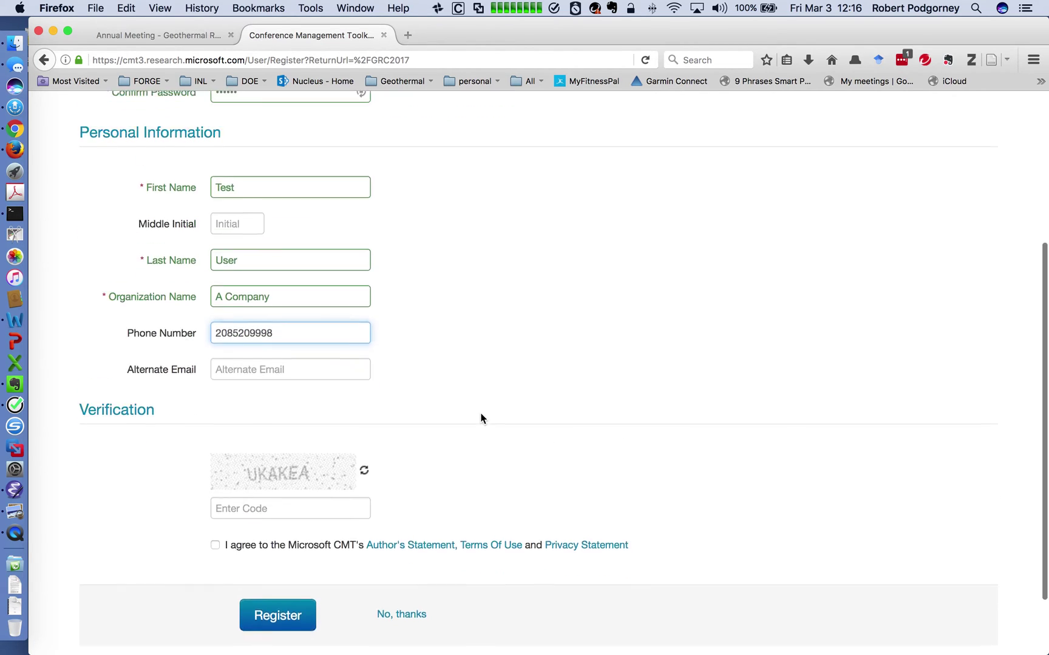
left_click(318, 446)
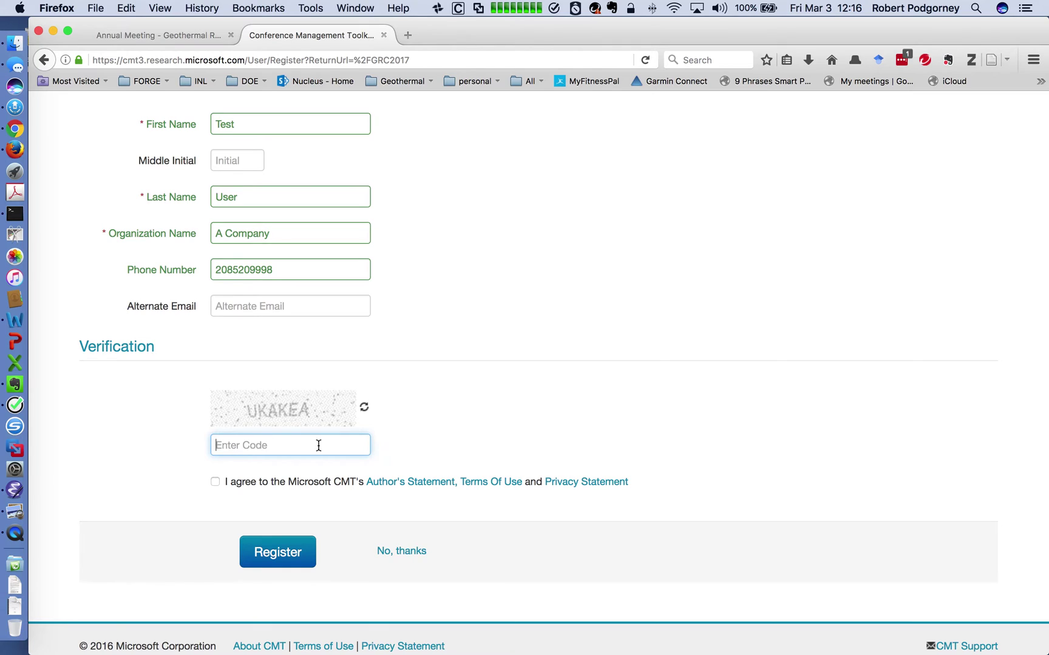
type("UKAKEA")
left_click(216, 483)
Register the account, dismiss the LastPass notice, and create a new submission.
left_click(284, 553)
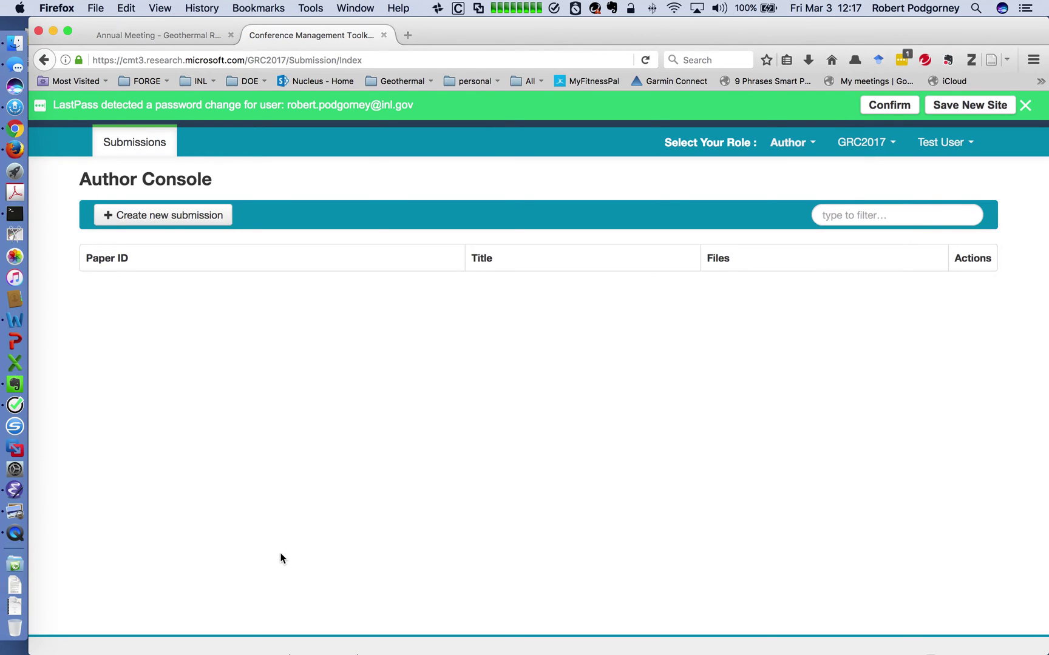
left_click(1025, 105)
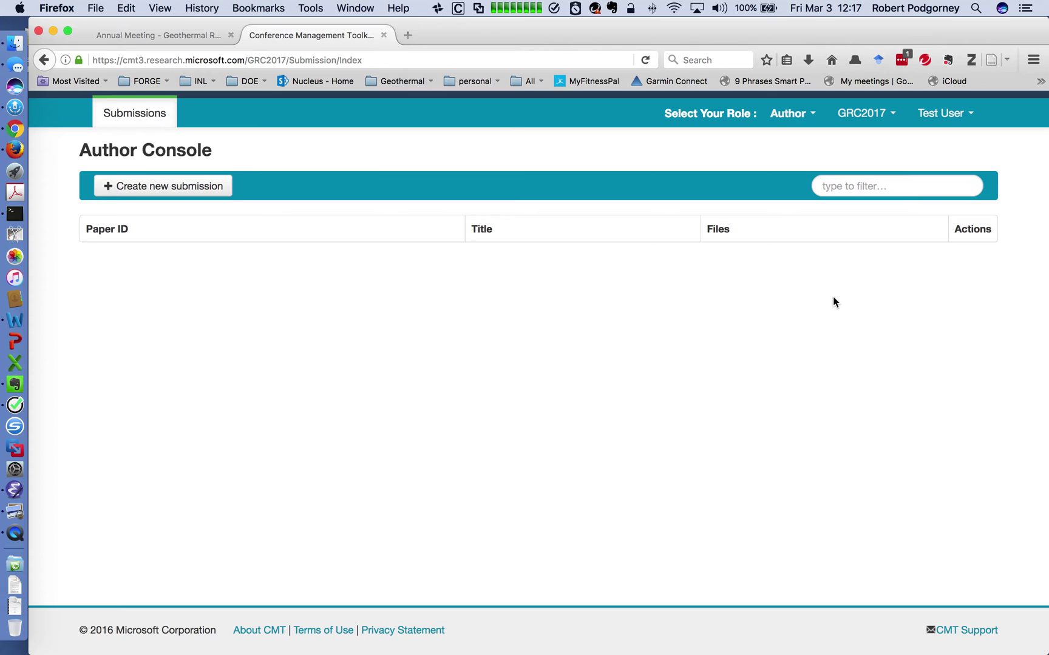
left_click(176, 186)
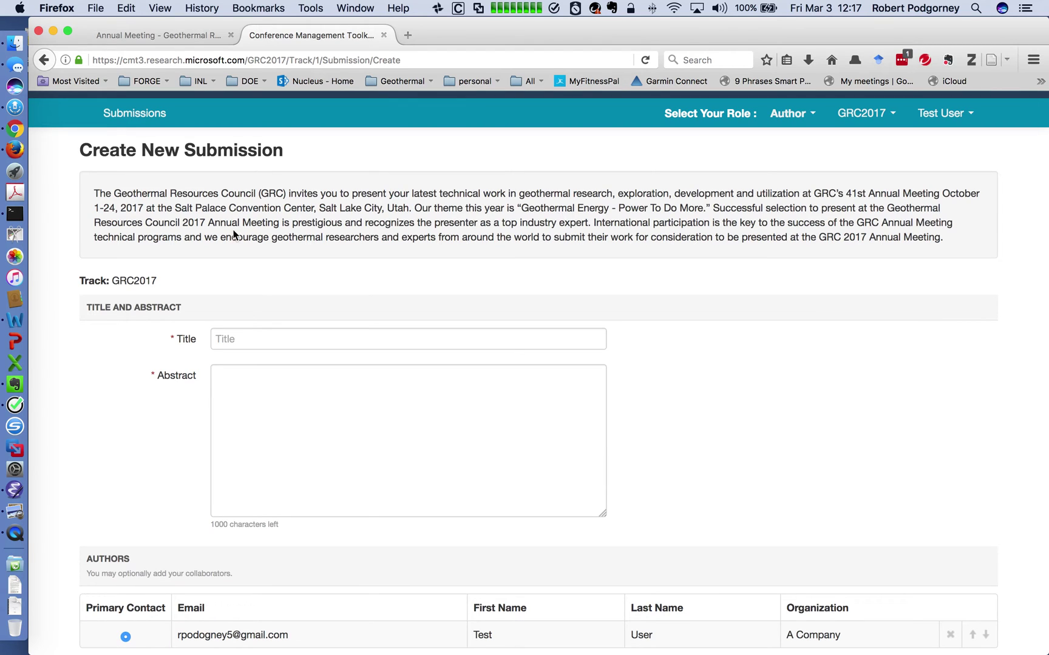
Enter 'Test Paper' as the submission title.
left_click(291, 336)
type("T")
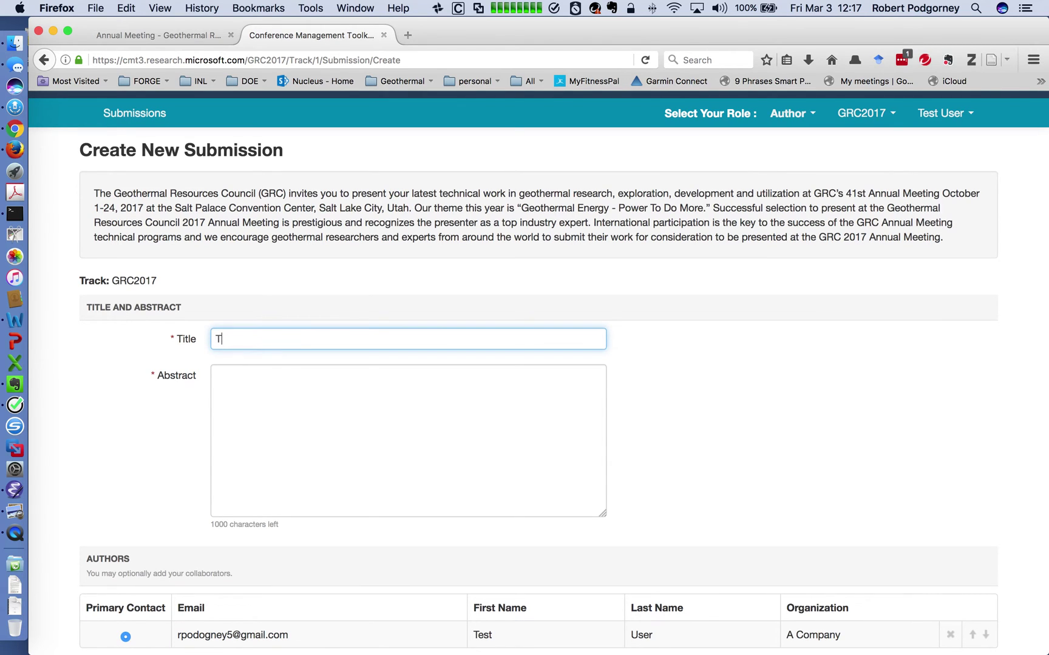
type("est Paper")
left_click(366, 395)
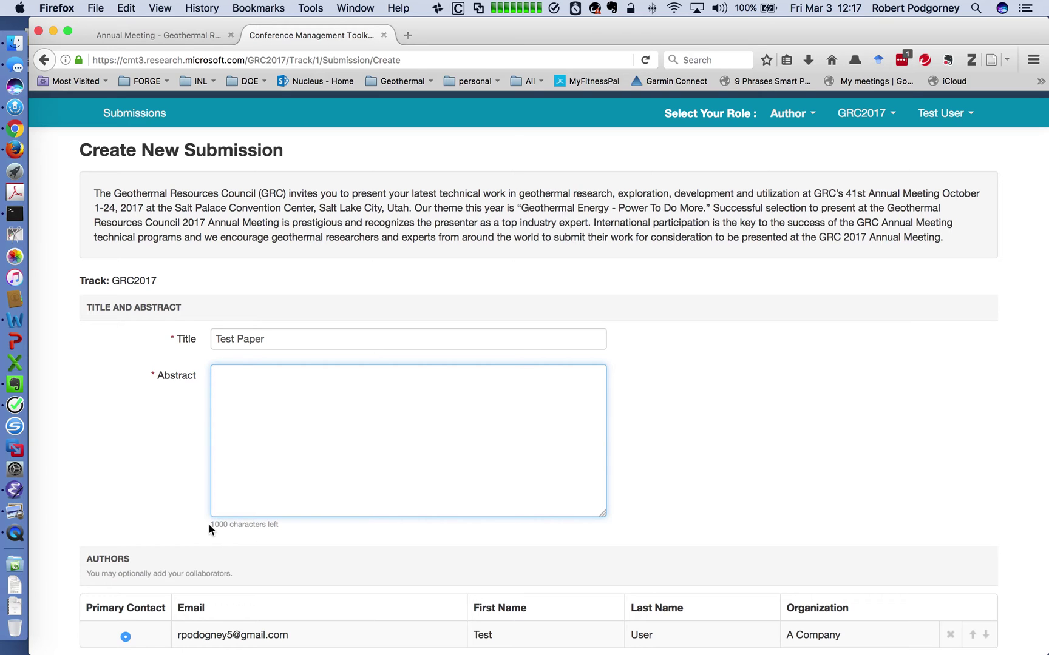
Copy the first two Abstract paragraphs from the GRC test paper in Word and return to Firefox.
mouse_move(684, 29)
left_mouse_down()
mouse_move(484, 29)
mouse_move(681, 27)
left_mouse_up()
key("super+Tab")
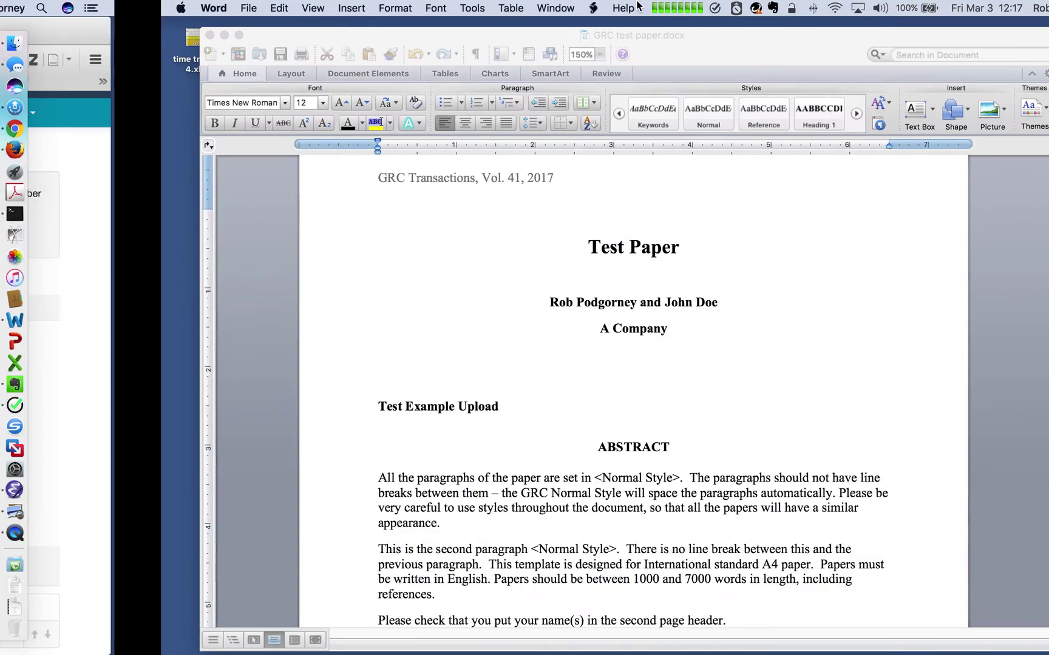
scroll(416, 342, "down", 5)
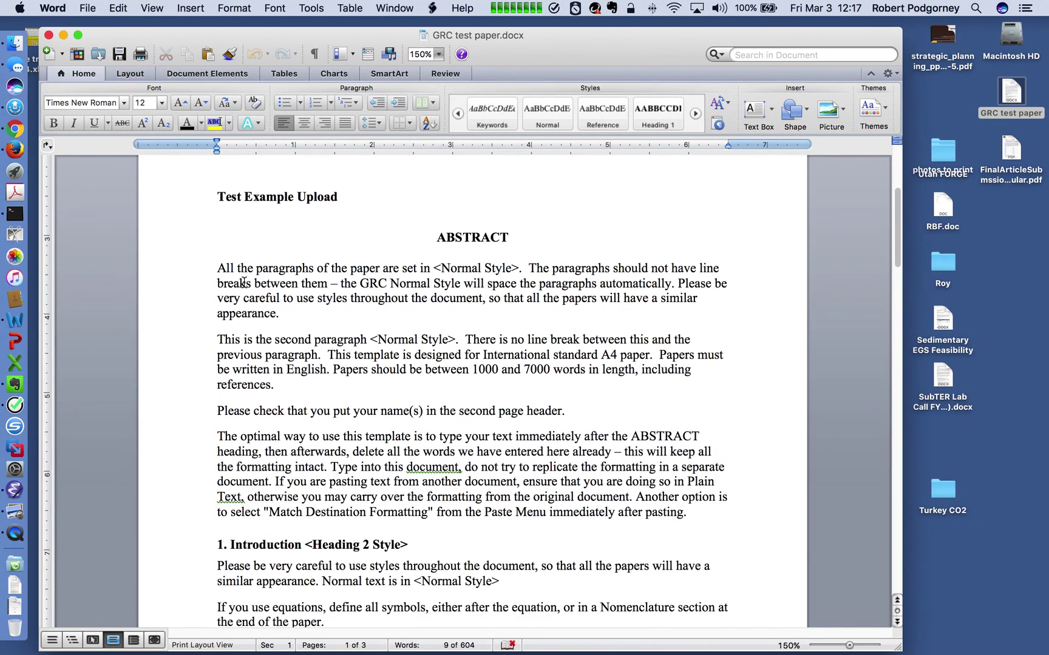
left_click_drag(218, 268, 285, 380)
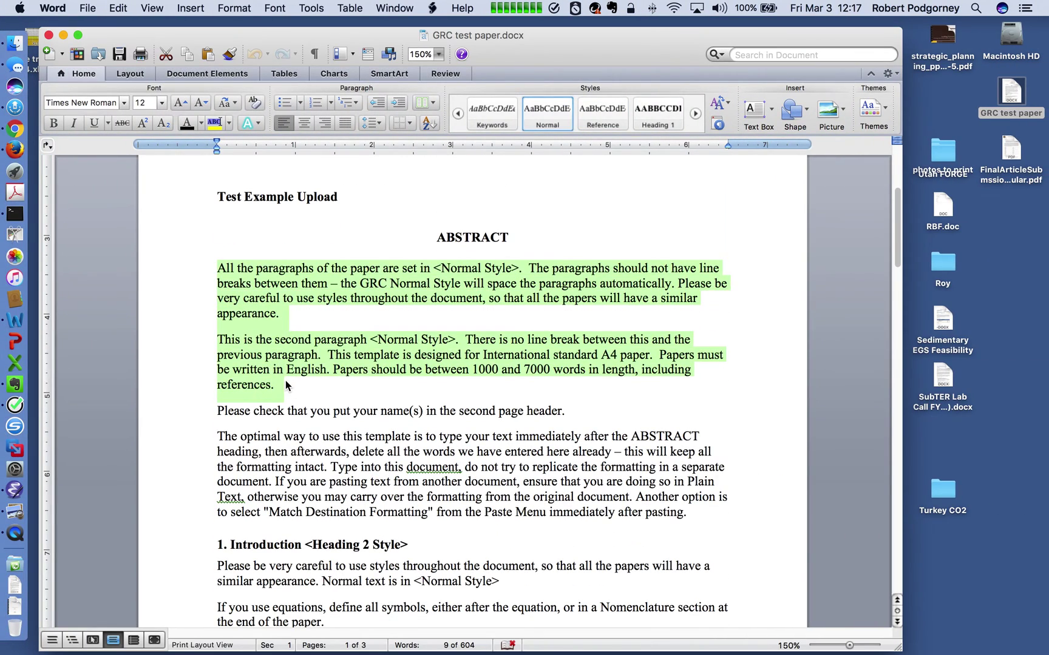
key("super+c")
key("super+Tab")
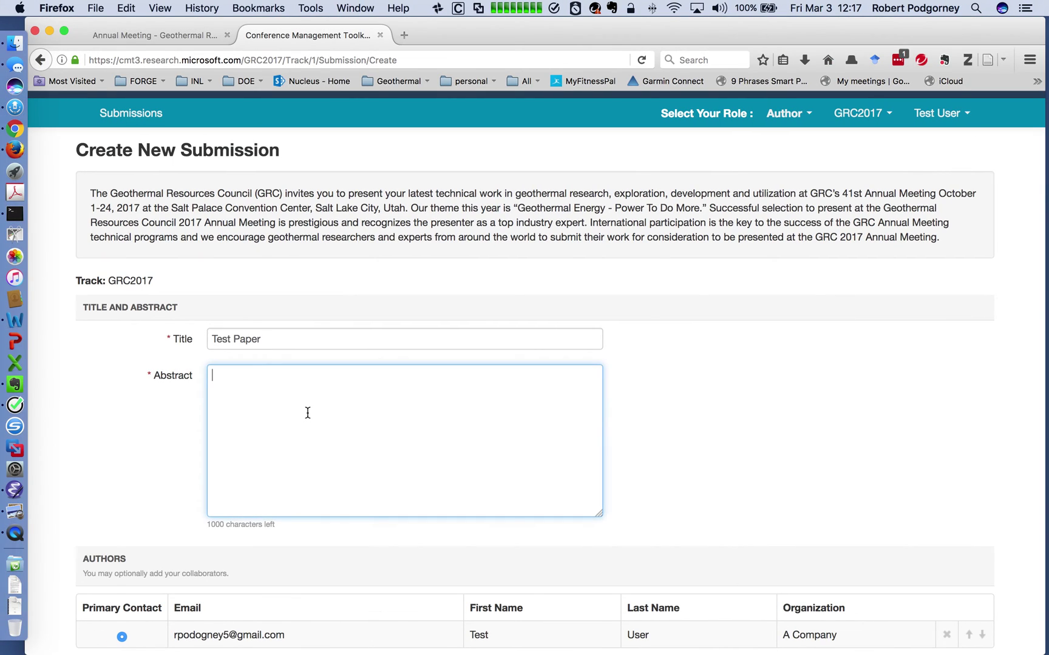
Paste the two abstract paragraphs into the Abstract box, with a blank line after 'appearance.'.
key("super+v")
left_click(529, 417)
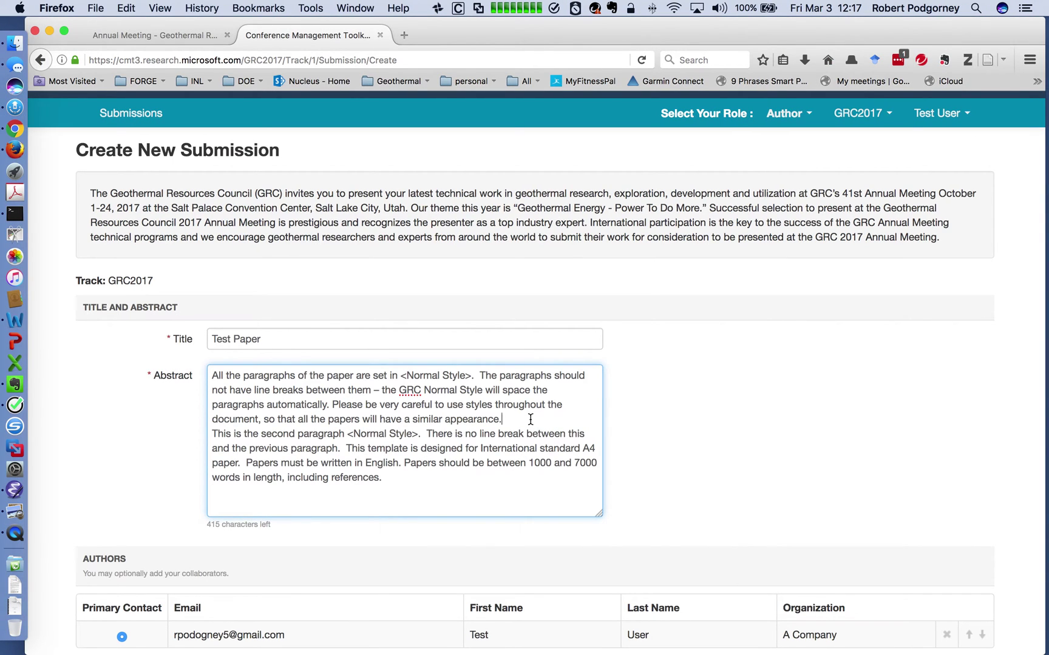
key("Return")
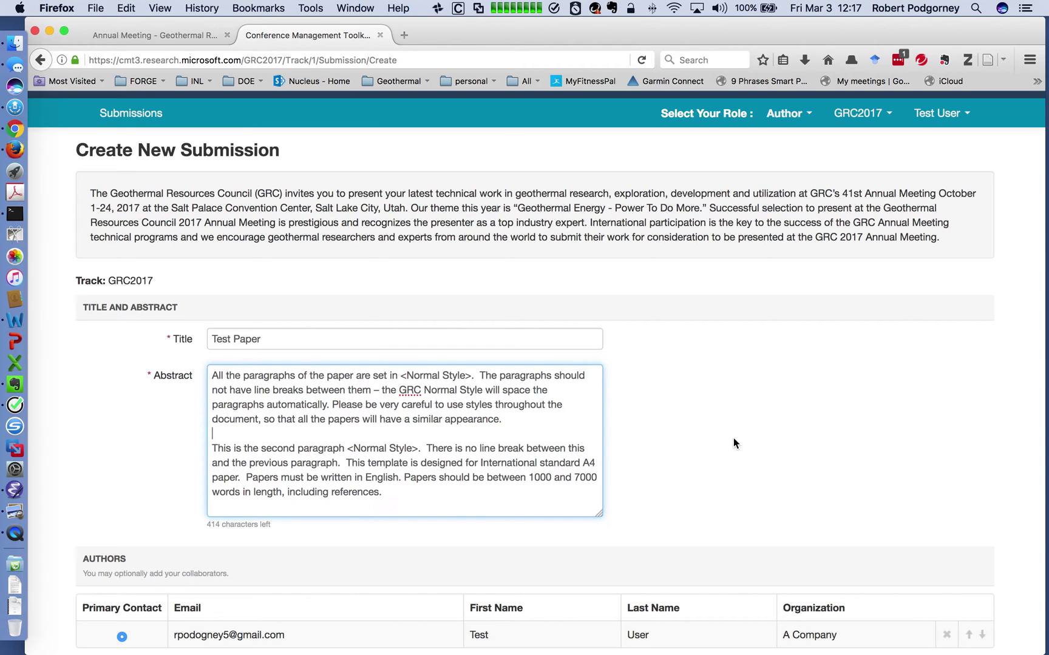
scroll(733, 438, "down", 5)
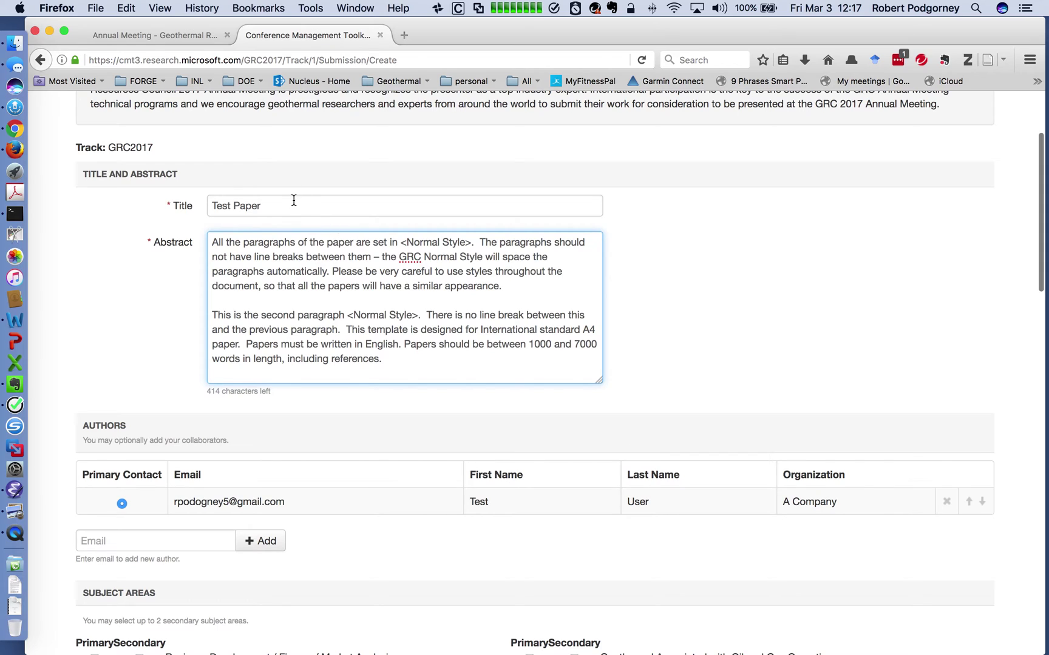
scroll(814, 379, "down", 2)
scroll(814, 381, "down", 1)
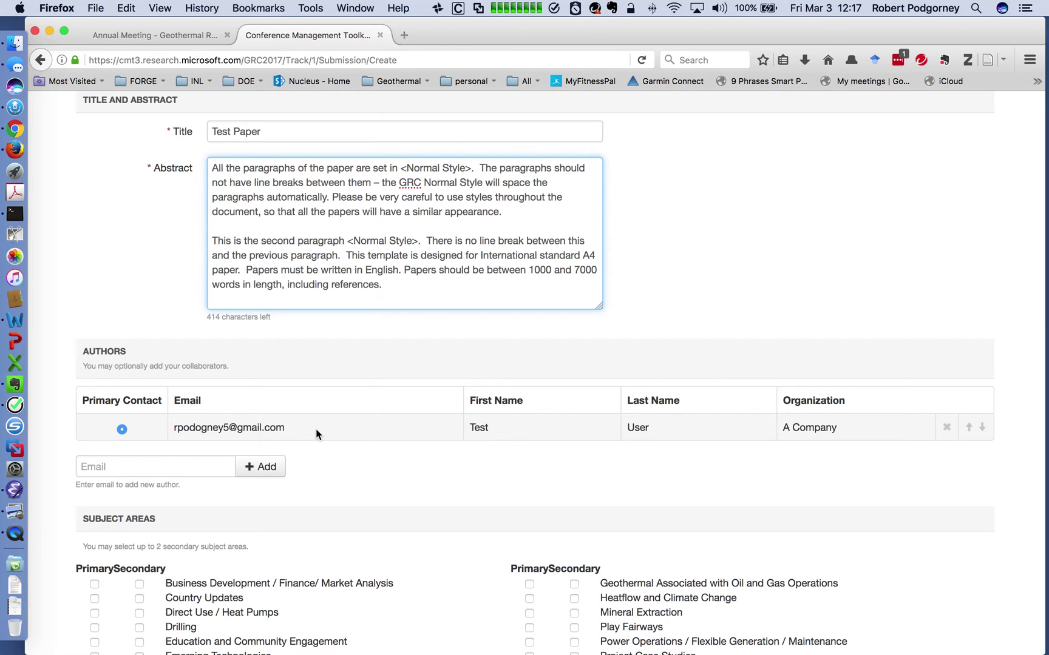
left_click(139, 466)
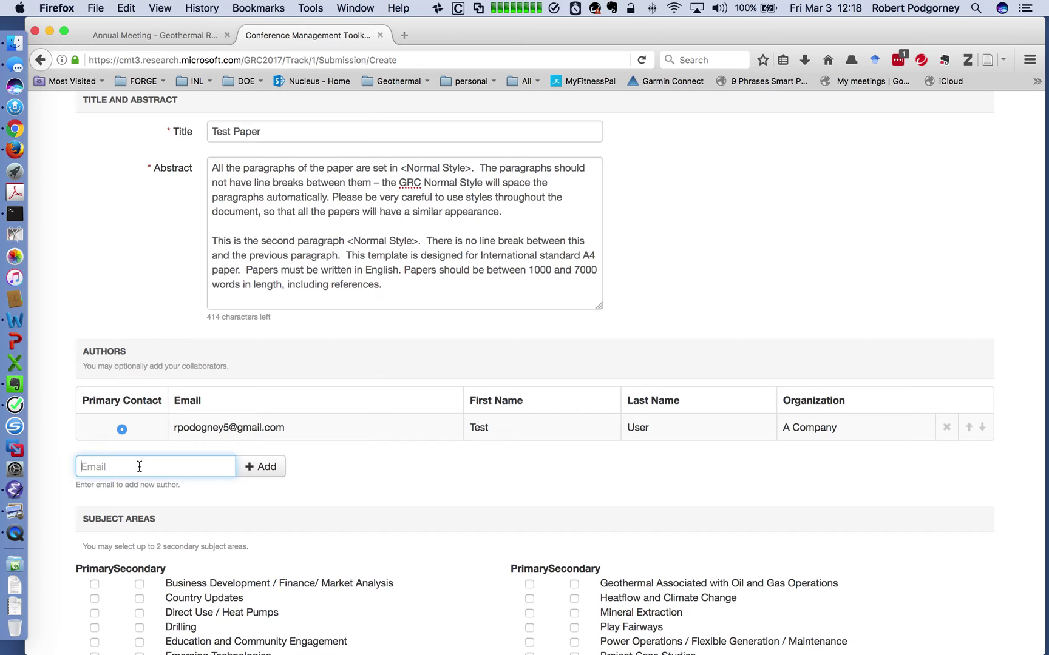
Add a co-author by e-mail, entering their first name, last name and organization 'A company'.
type("johndoe@test.com")
left_click(262, 466)
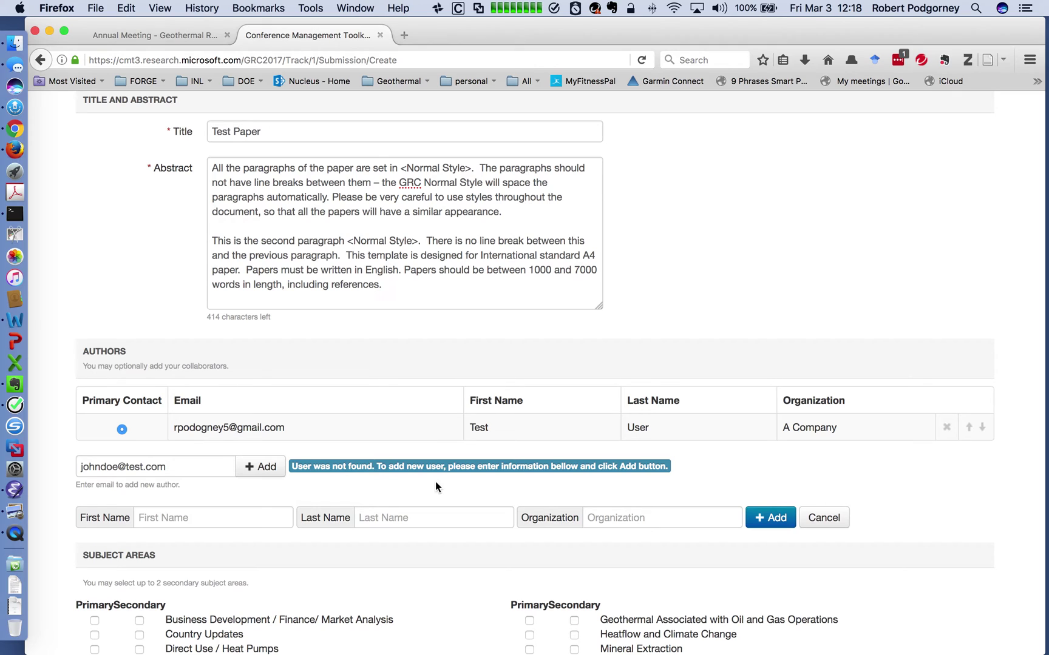
scroll(892, 479, "down", 3)
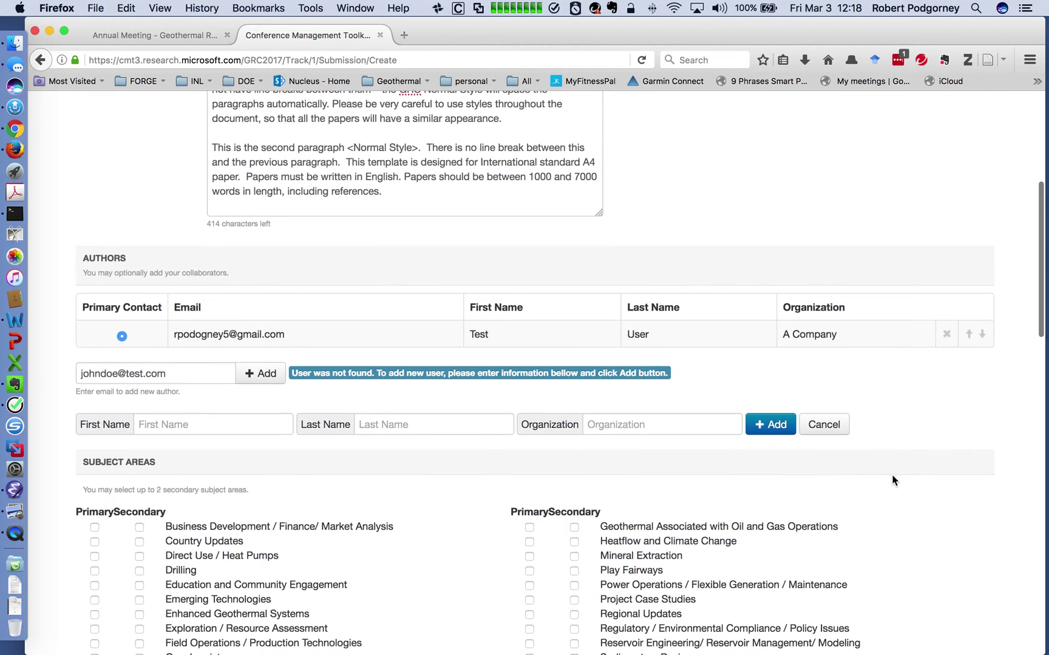
left_click(221, 423)
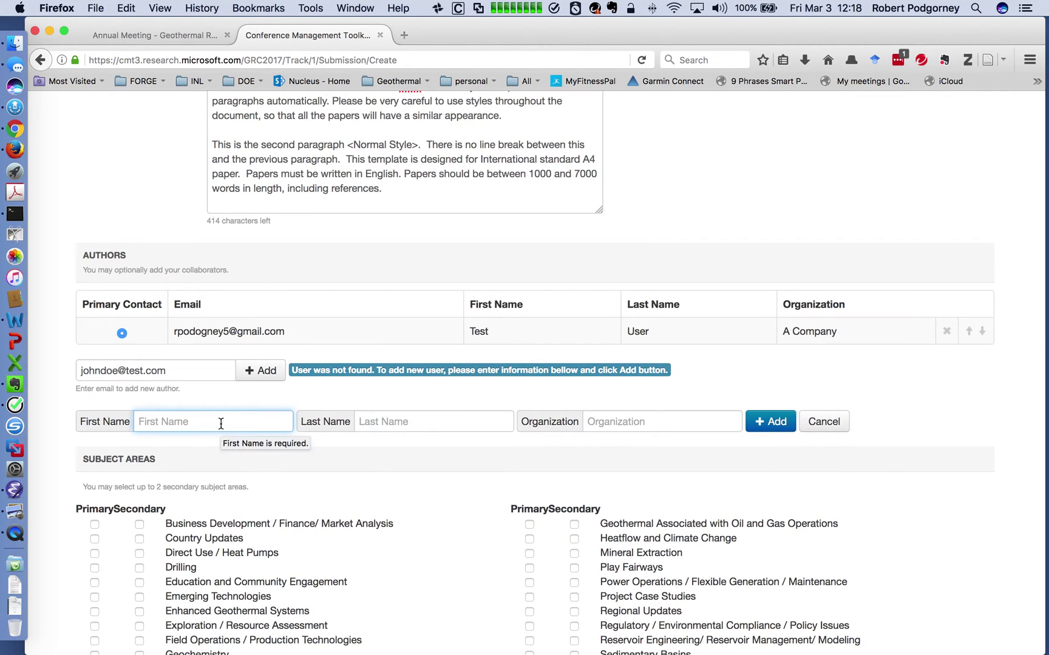
type("John")
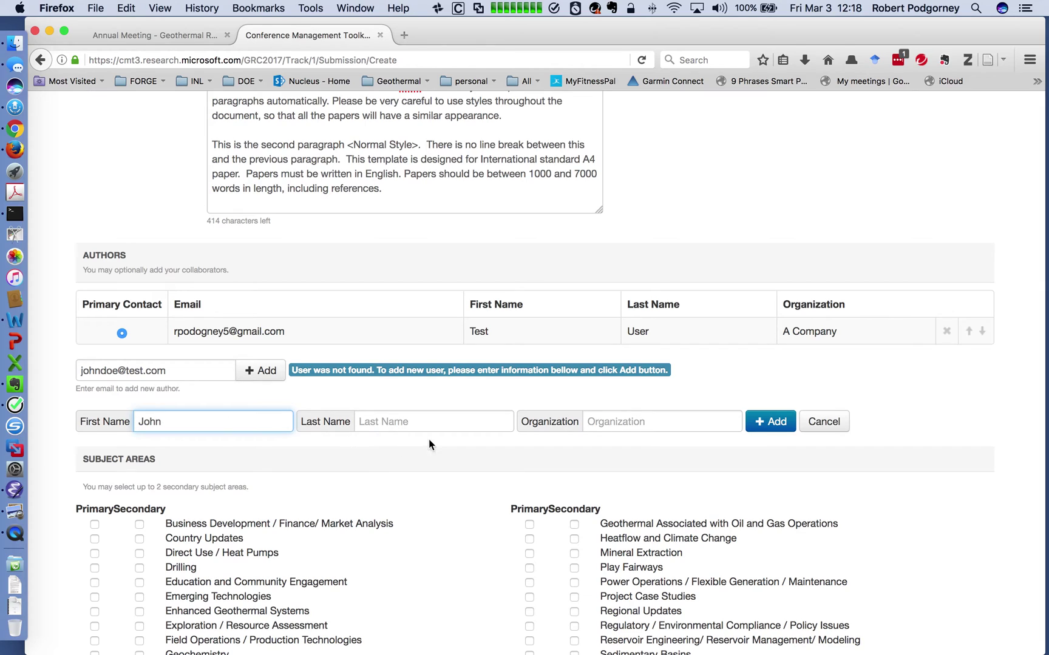
left_click(433, 423)
type("Doe")
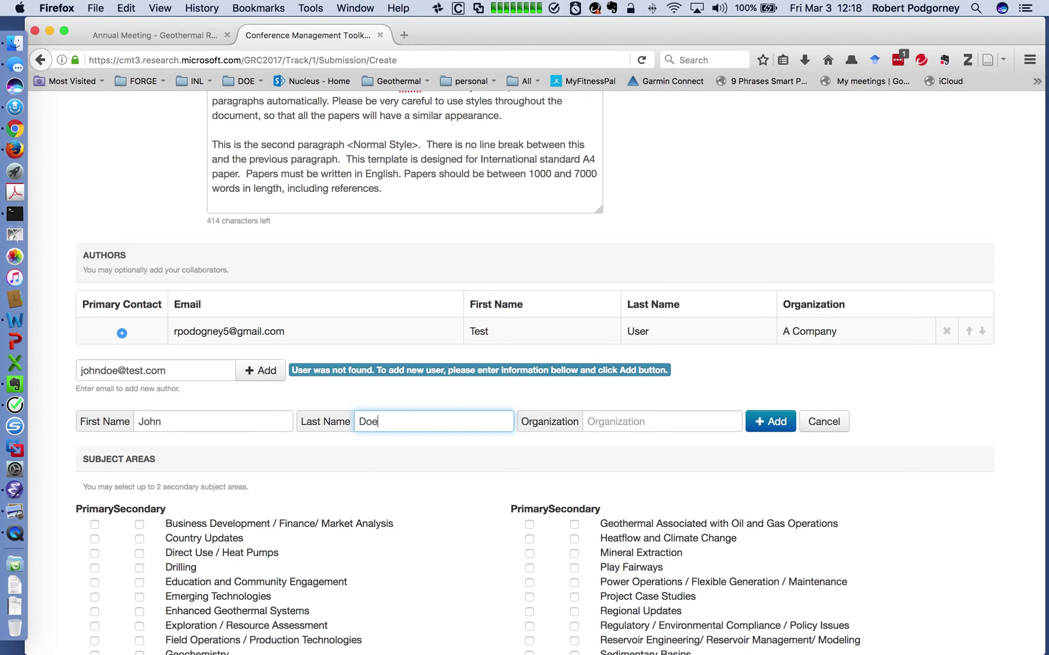
left_click(609, 424)
type("A com")
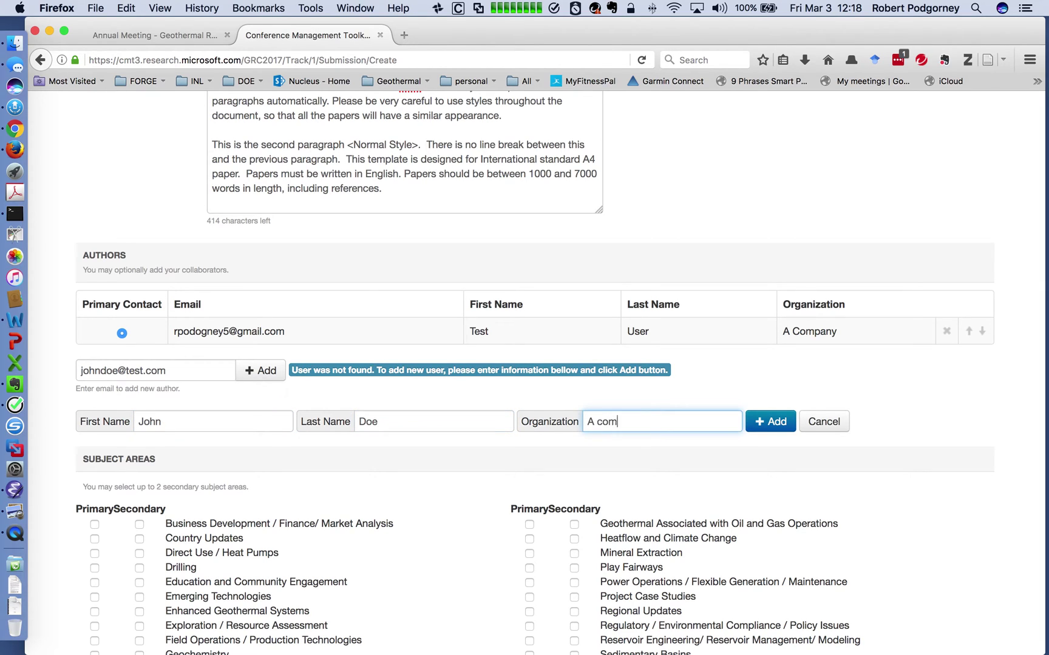
type("pany")
left_click(776, 427)
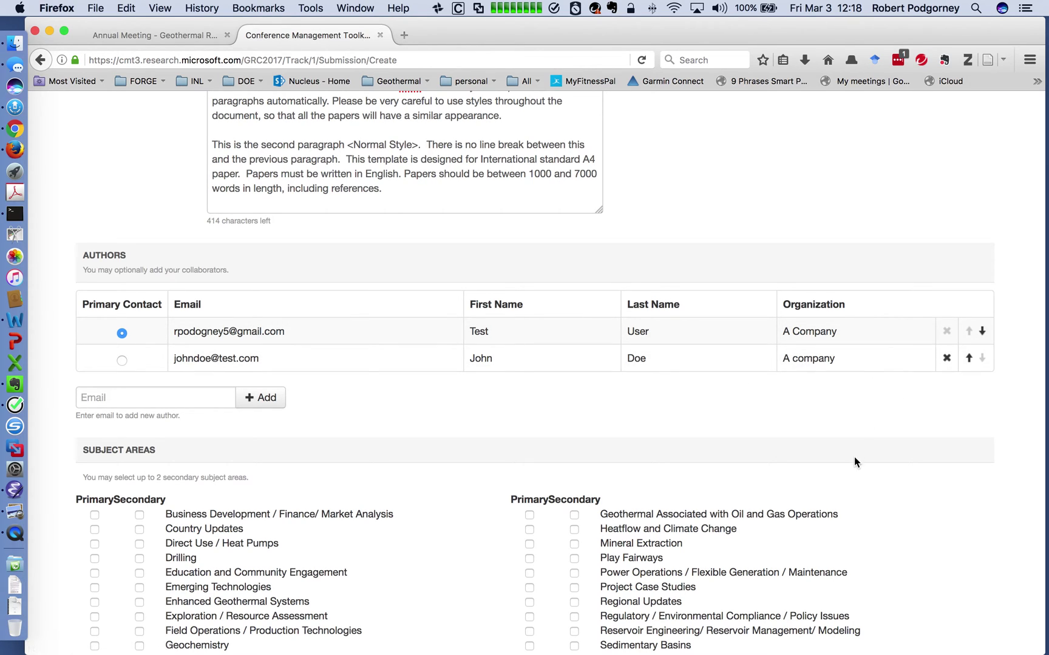
Try the author-order arrows and primary-contact radio, then restore the original author as primary contact.
left_click(981, 331)
left_click(968, 358)
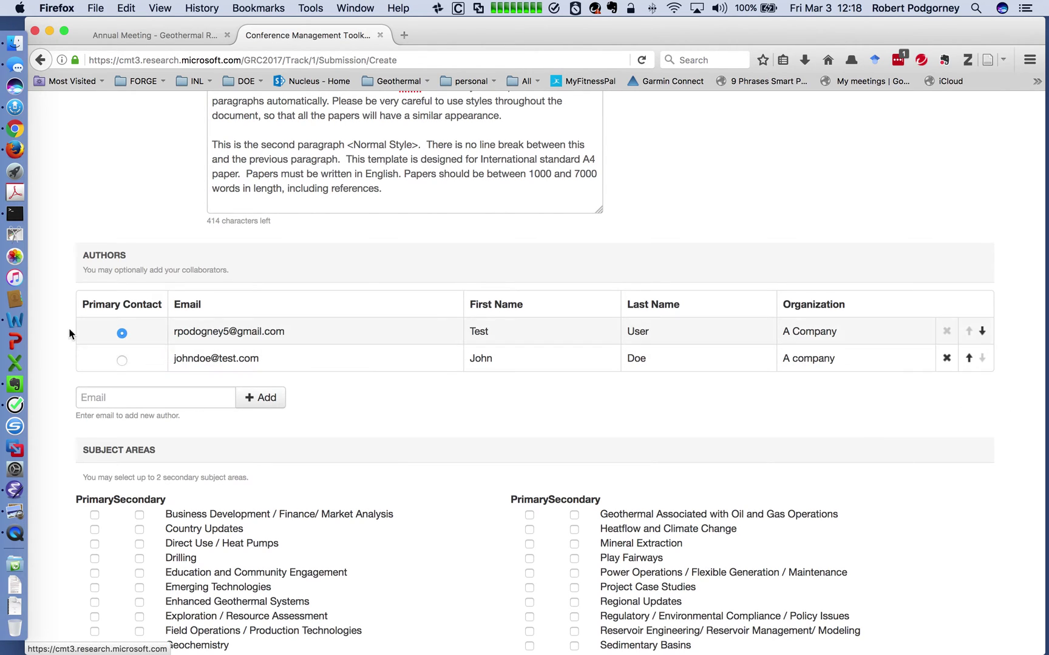
left_click(122, 361)
left_click(122, 333)
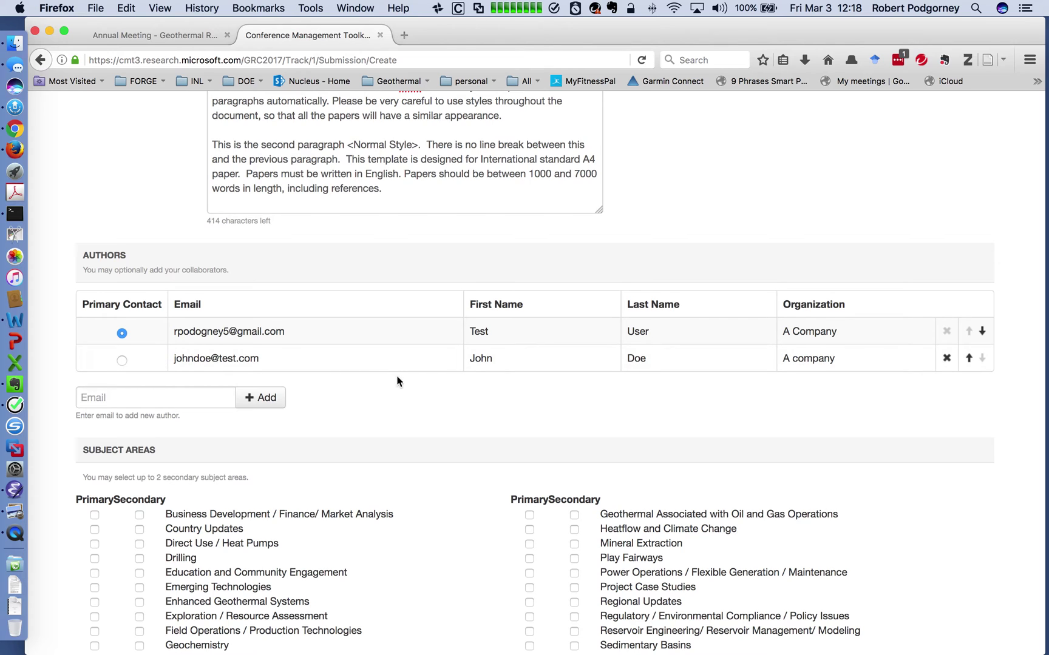
scroll(1023, 475, "down", 5)
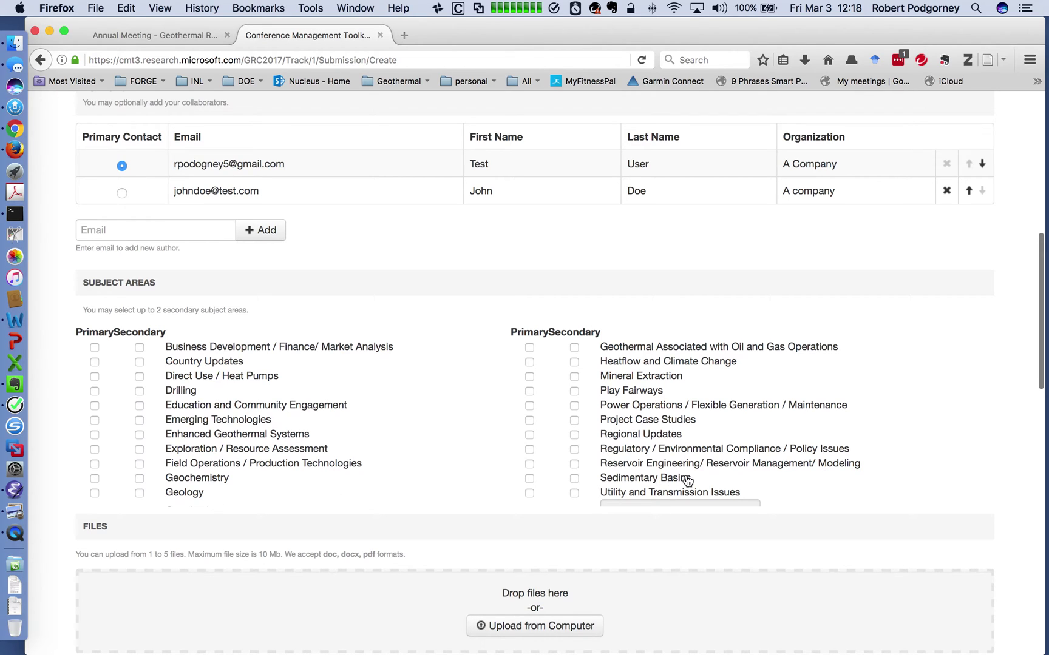
Tick Drilling as primary, and Exploration / Resource Assessment and Geochemistry as secondary subject areas.
scroll(670, 423, "down", 1)
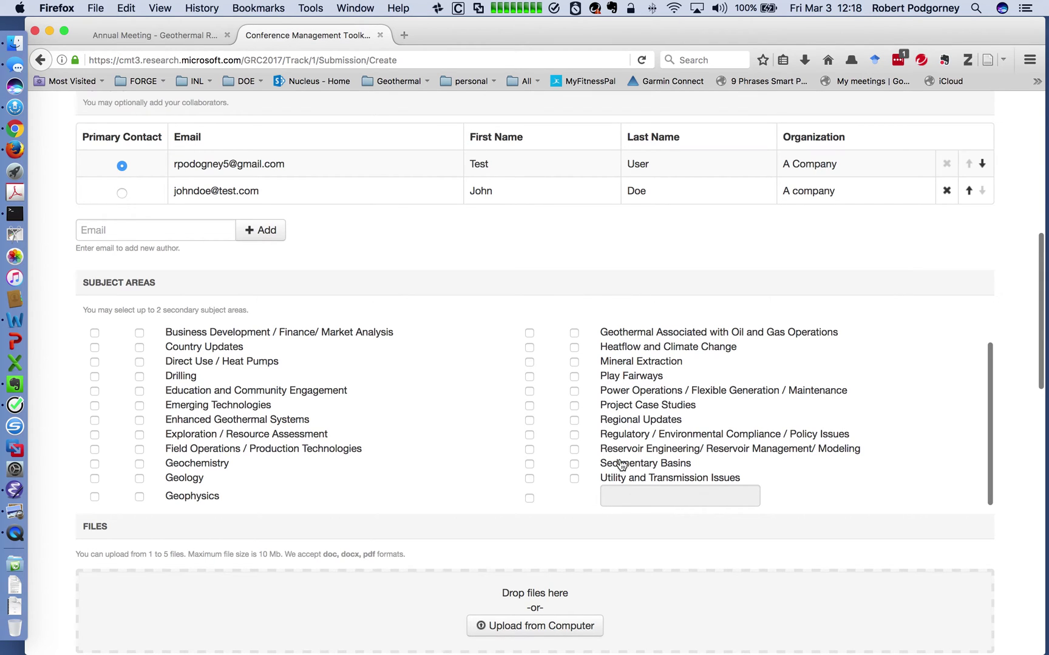
scroll(655, 443, "up", 1)
scroll(643, 439, "up", 2)
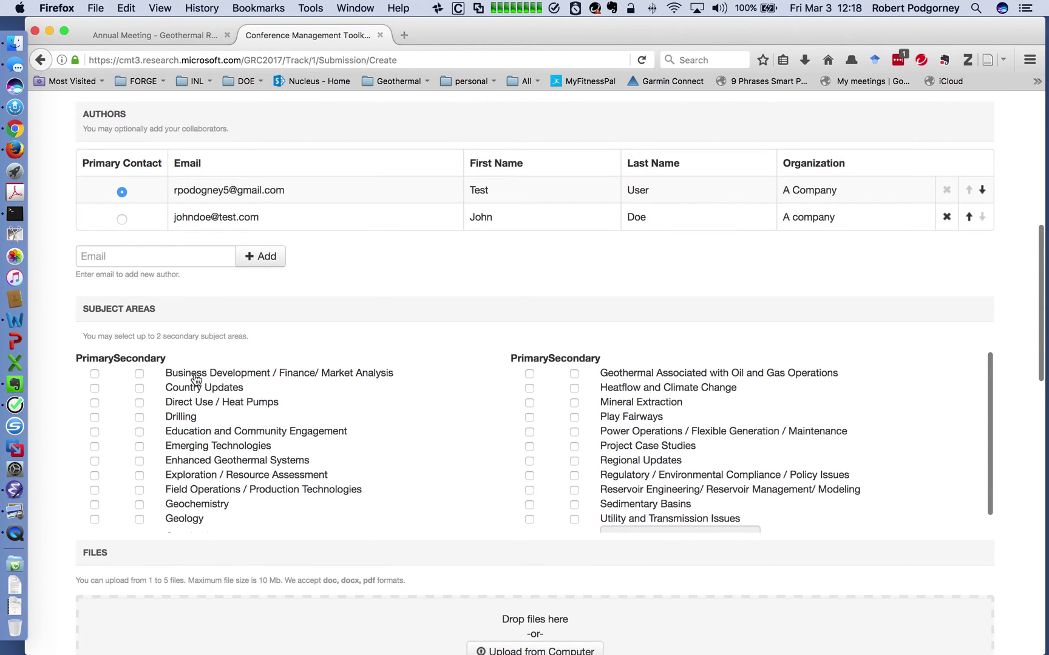
scroll(234, 441, "down", 2)
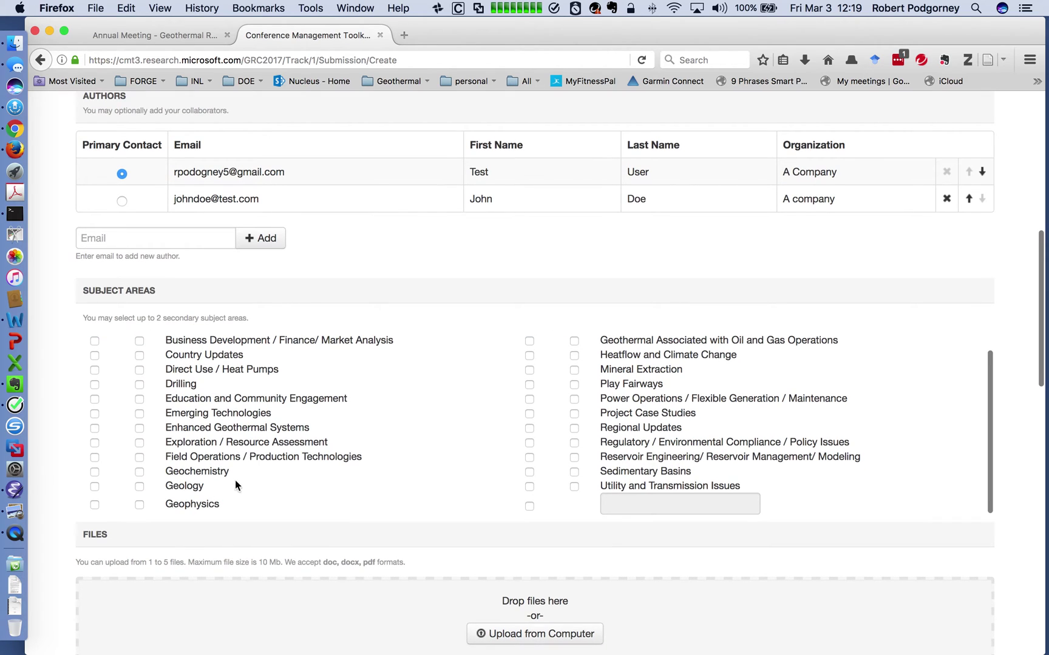
left_click(96, 385)
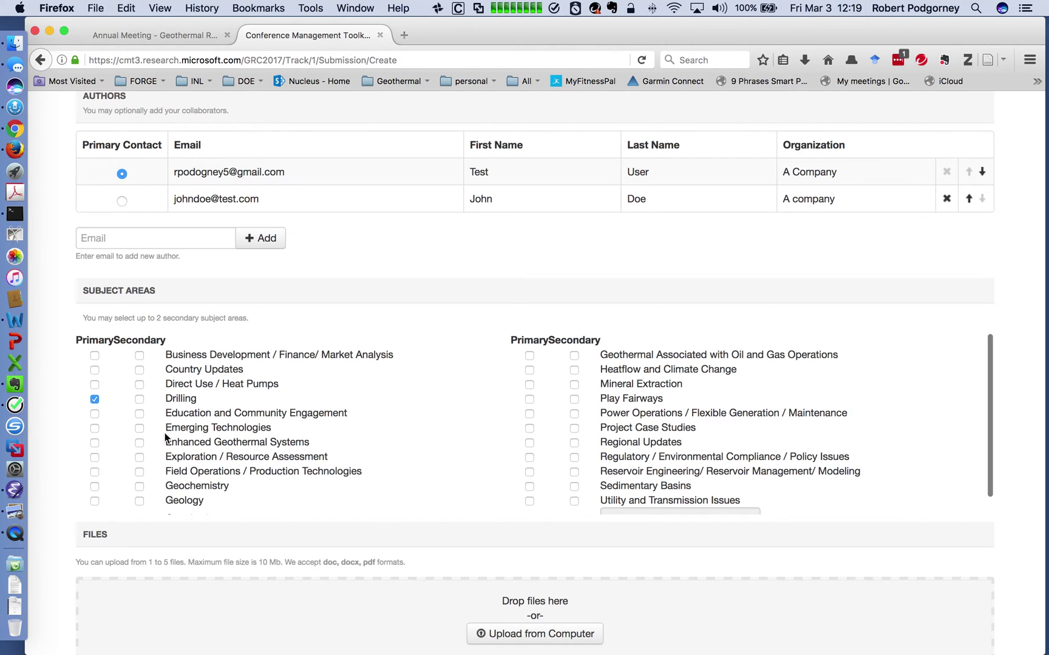
left_click(140, 457)
left_click(139, 486)
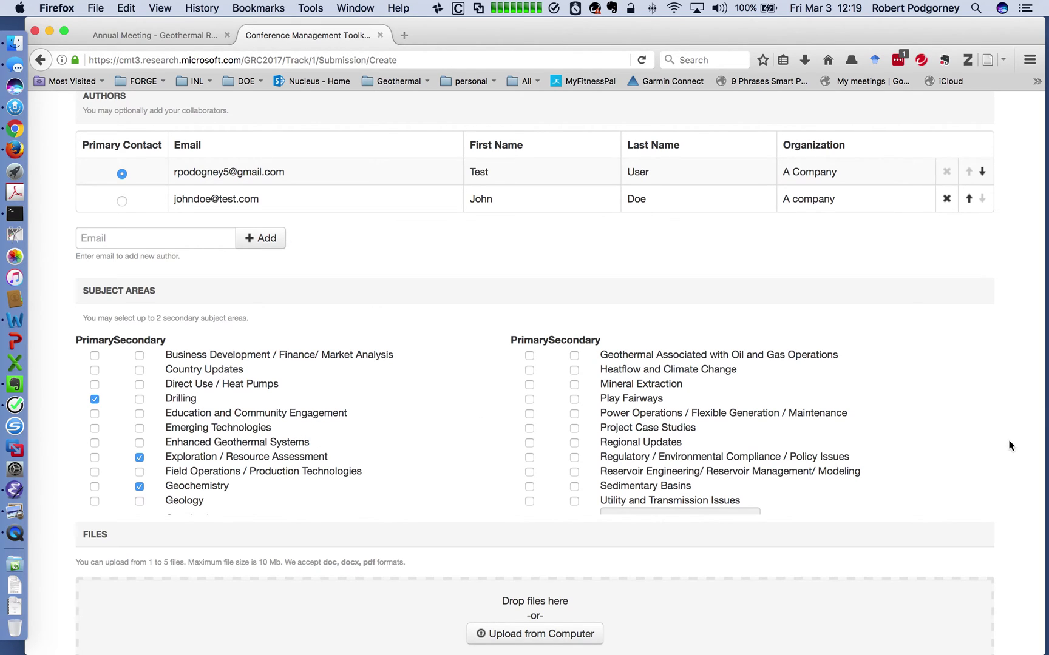
scroll(1015, 441, "down", 5)
scroll(1015, 445, "down", 5)
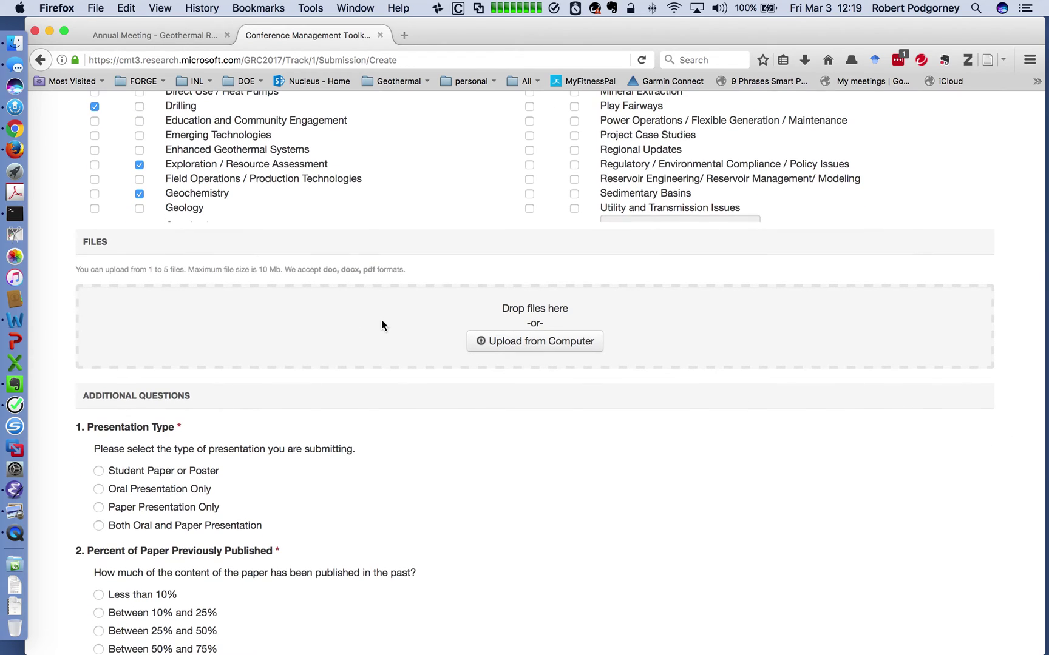
Upload GRC test paper.docx, then FinalArticleSubmssionRegular.pdf, from the computer.
left_click(567, 350)
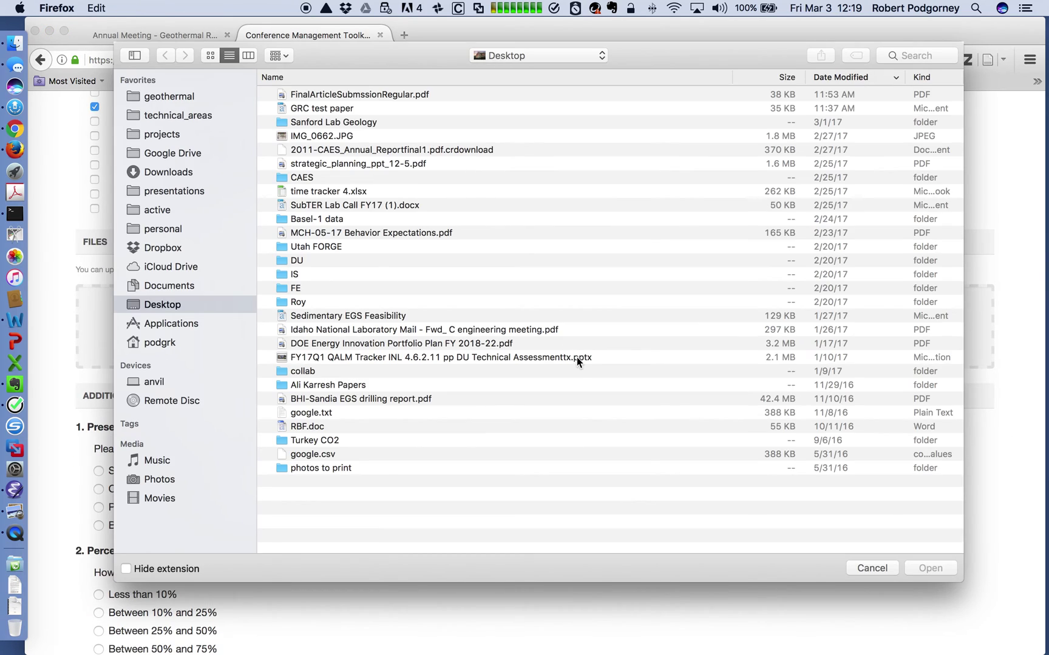
left_click(343, 110)
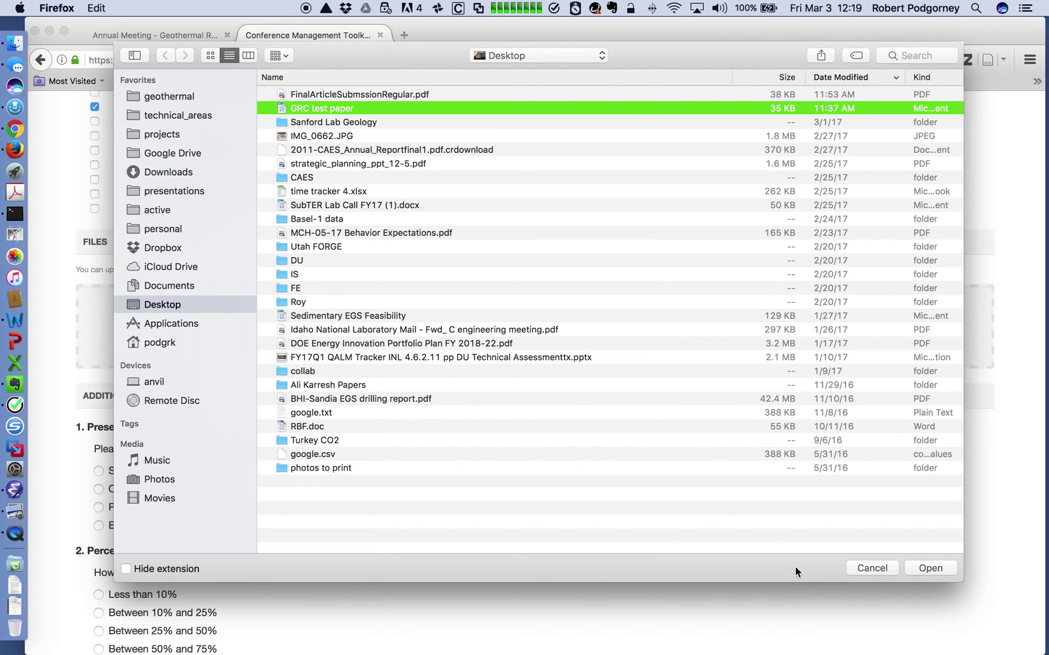
left_click(929, 568)
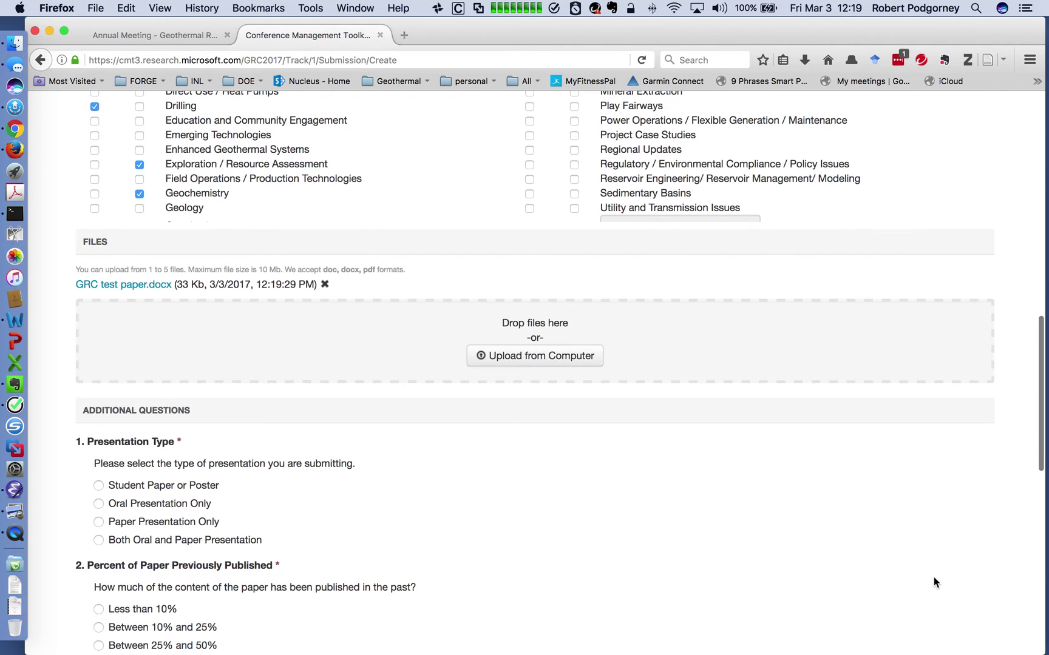
left_click(536, 357)
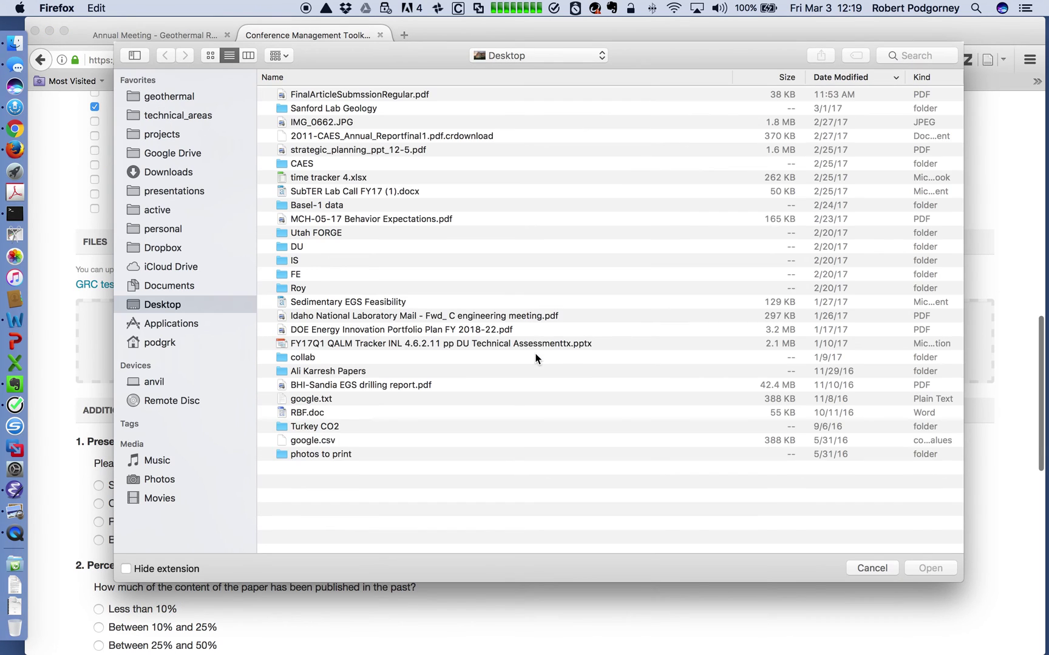
left_click(387, 94)
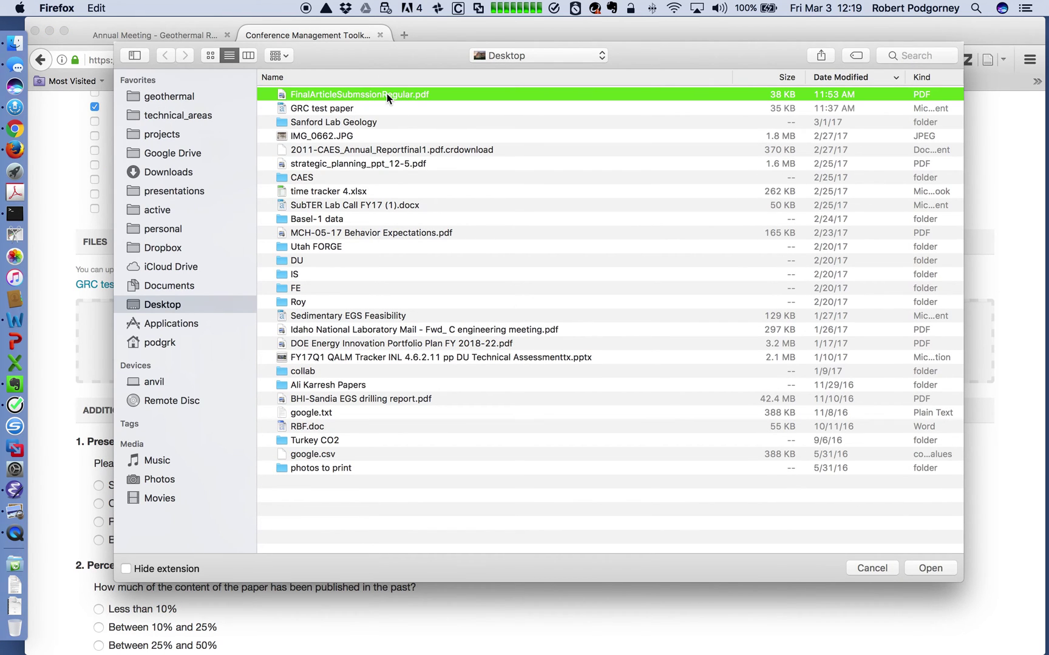
left_click(929, 568)
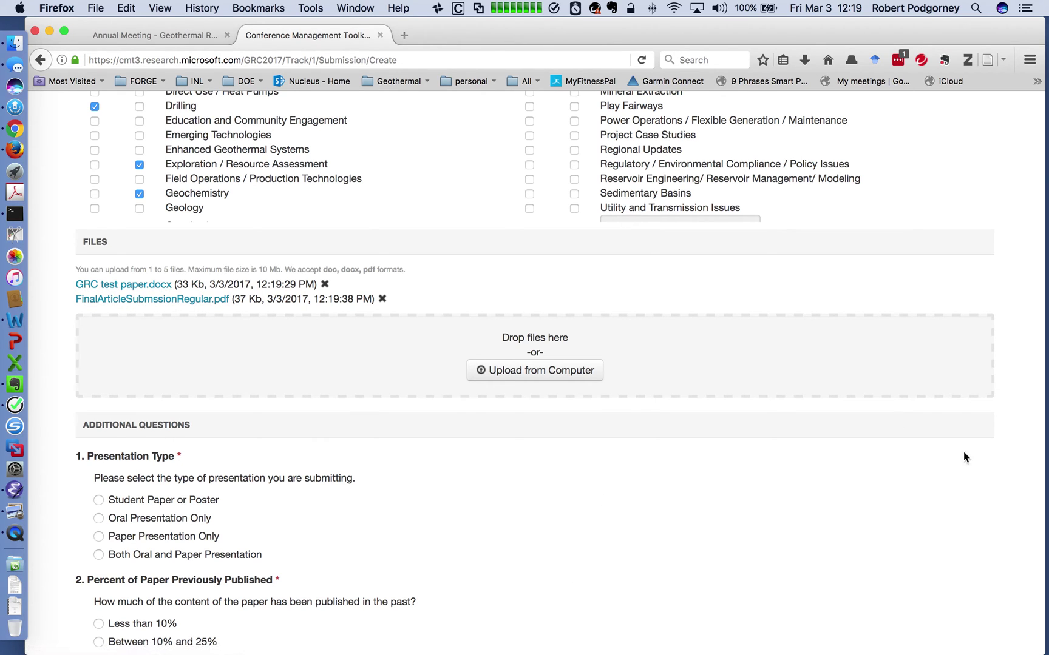
Set the presentation type to Both Oral and Paper Presentation.
scroll(968, 450, "down", 8)
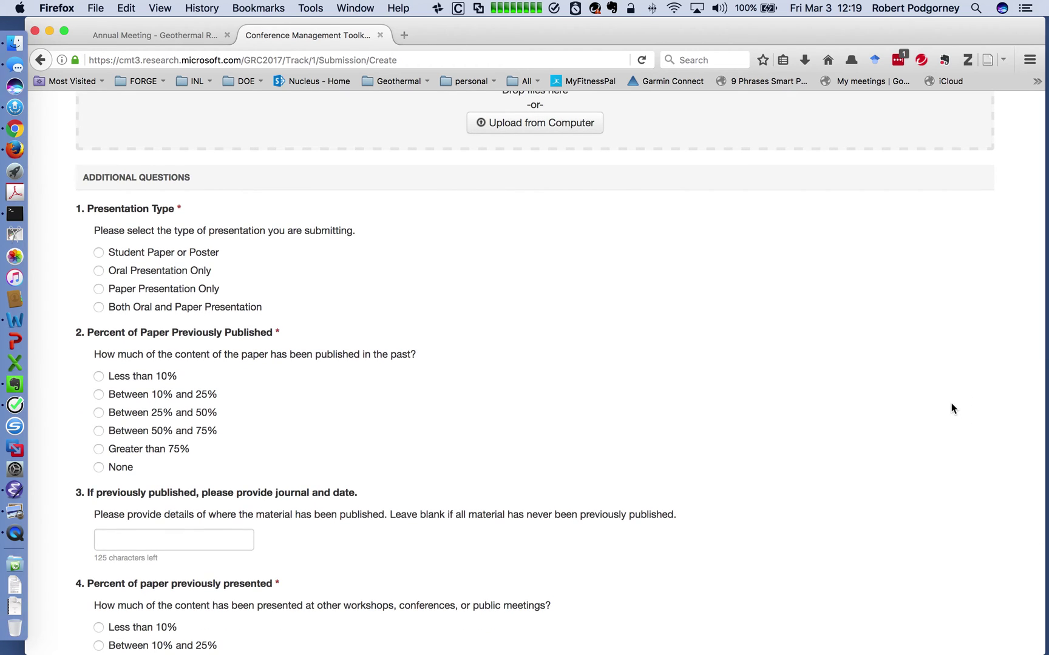
scroll(951, 407, "down", 3)
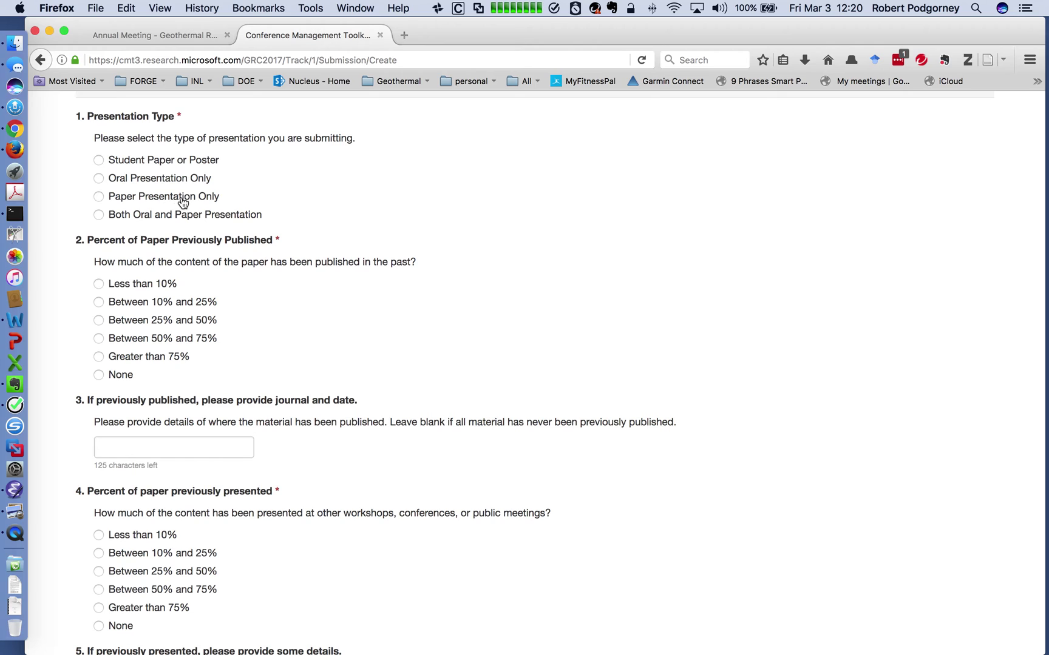
left_click(99, 198)
left_click(99, 215)
Answer None for both the previously published and previously presented questions.
scroll(322, 304, "down", 1)
scroll(322, 304, "down", 4)
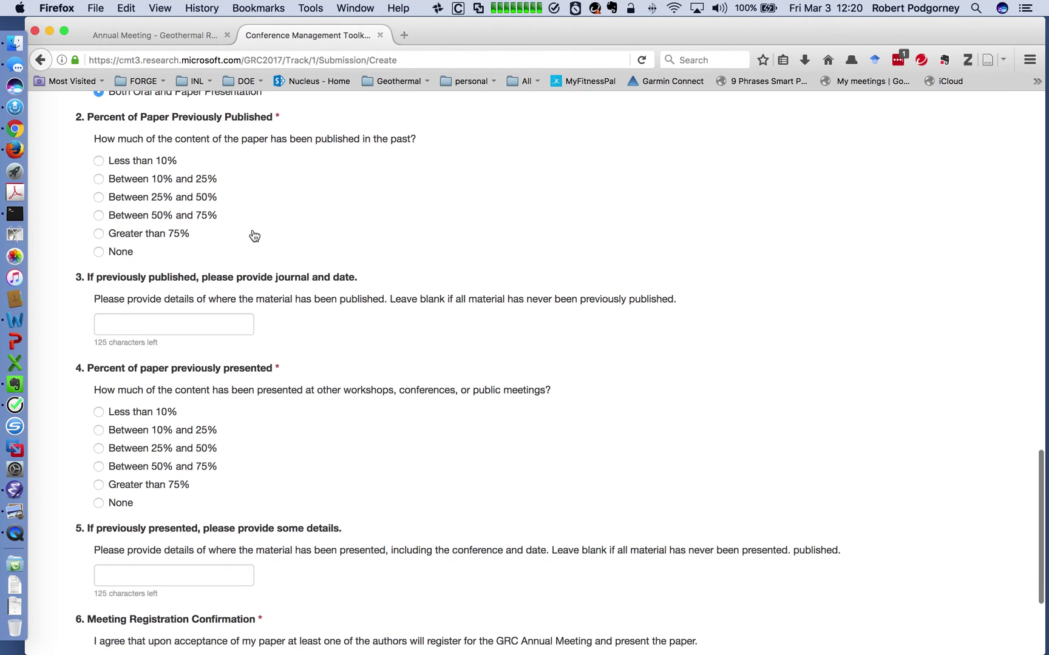
left_click(106, 254)
scroll(310, 341, "down", 3)
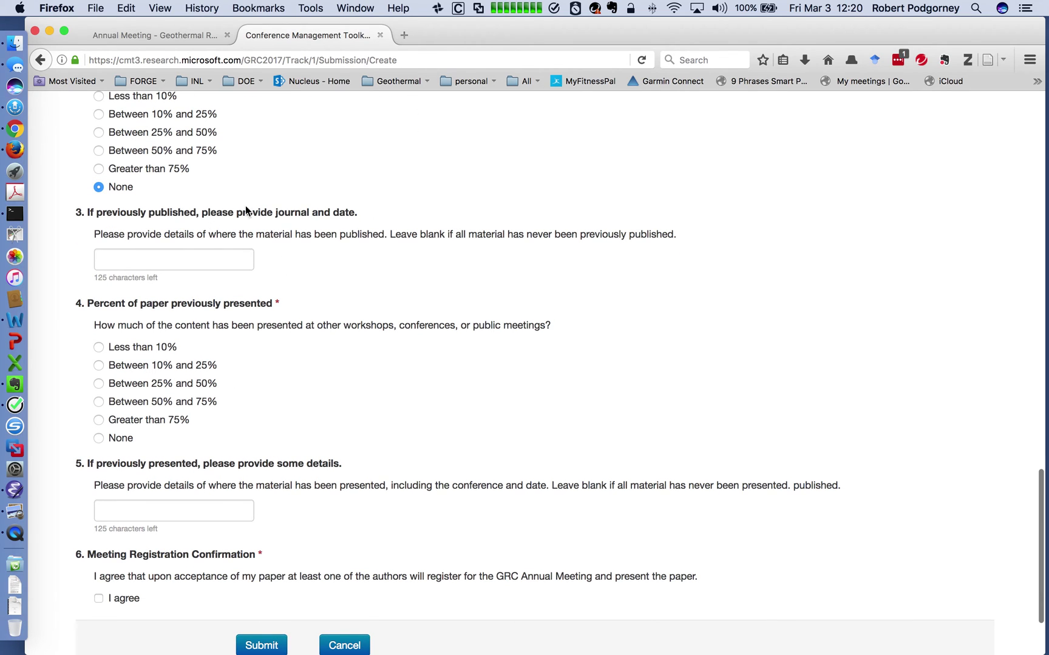
scroll(322, 256, "up", 3)
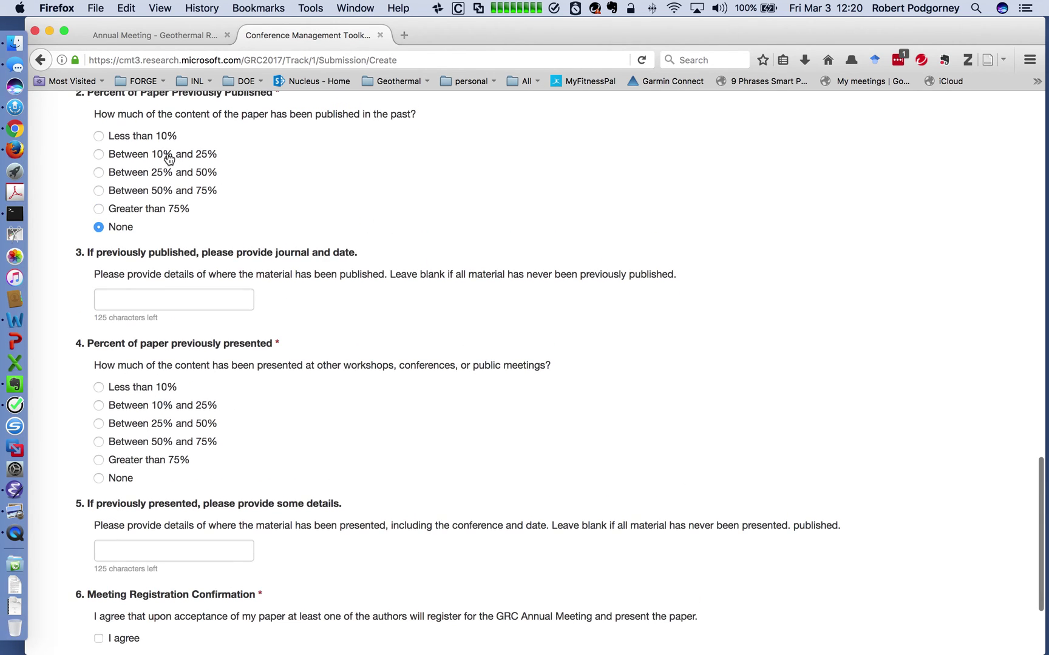
scroll(267, 199, "up", 1)
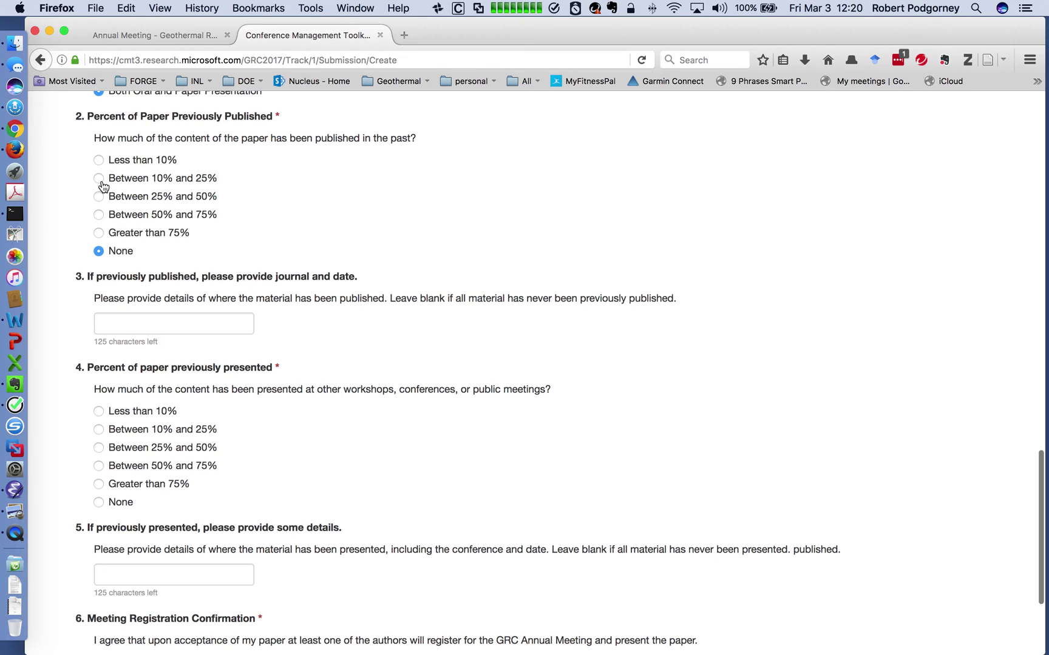
scroll(136, 319, "down", 1)
left_click(136, 319)
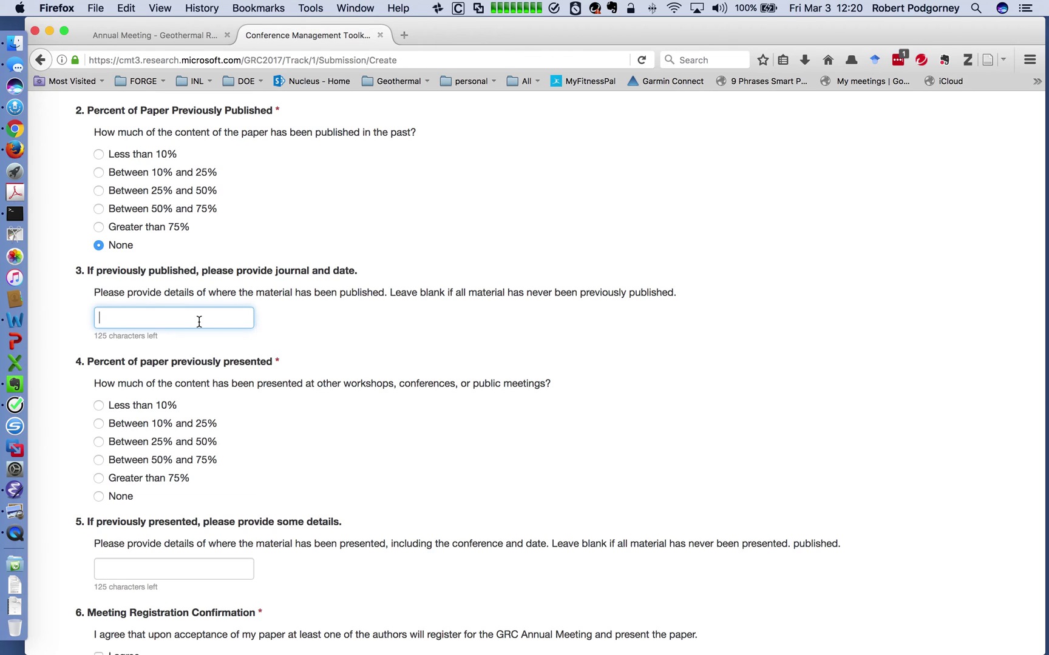
scroll(357, 352, "down", 5)
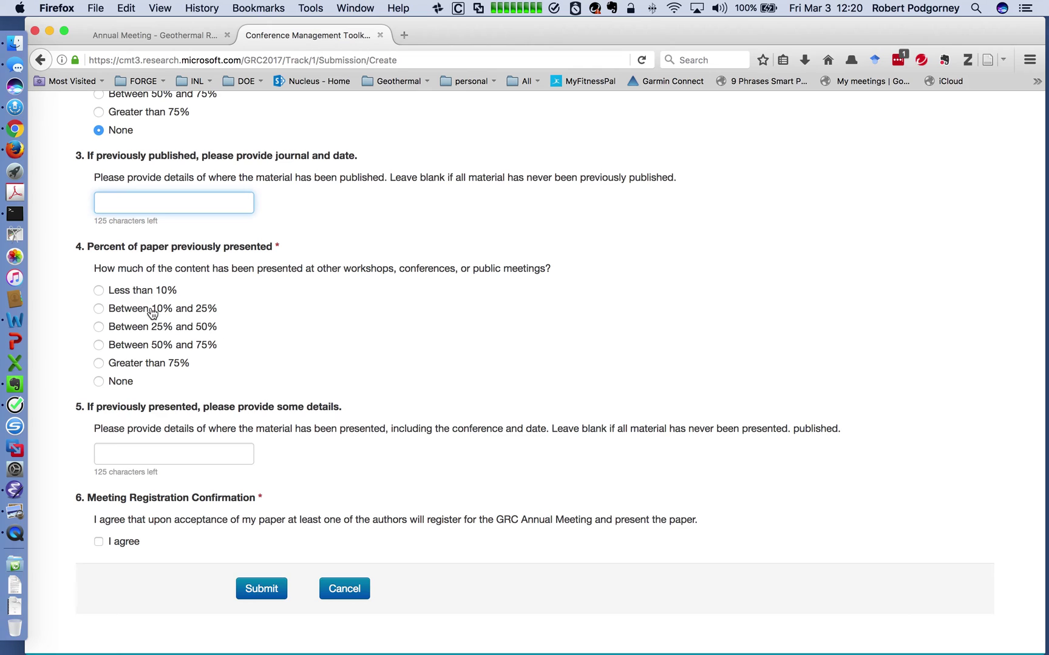
left_click(99, 327)
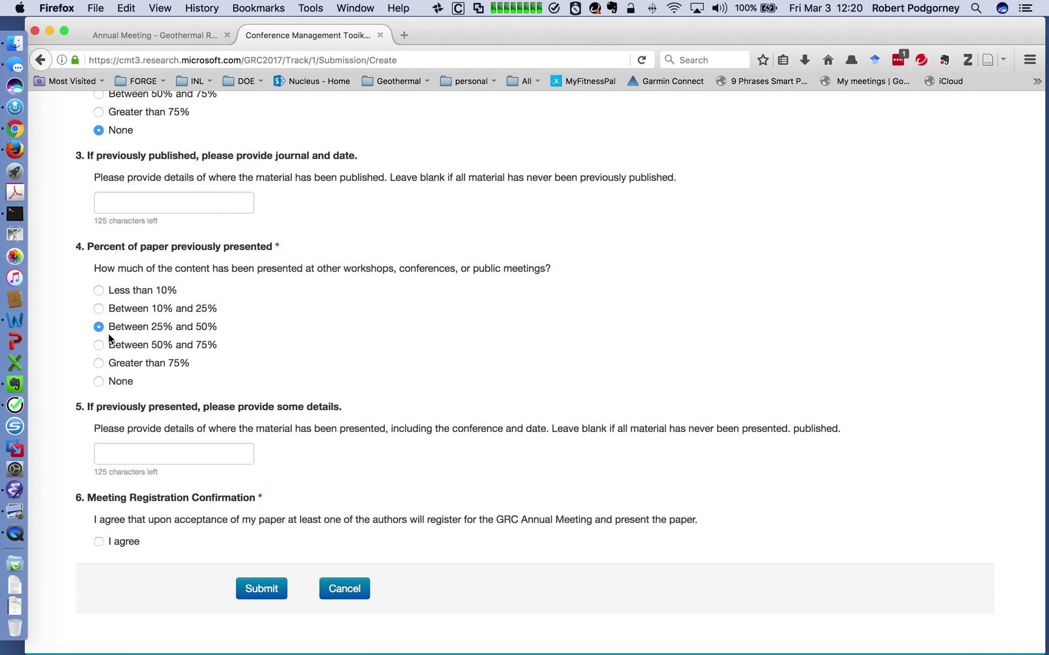
left_click(139, 448)
left_click(98, 381)
Accept the meeting registration agreement and submit the paper.
scroll(375, 376, "down", 2)
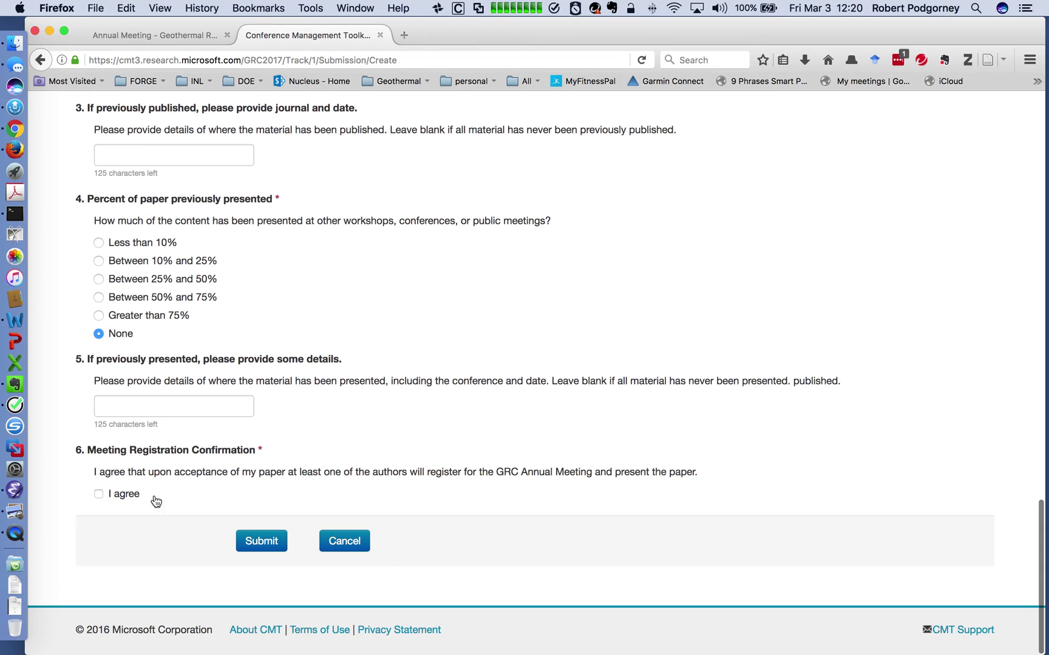
left_click(99, 494)
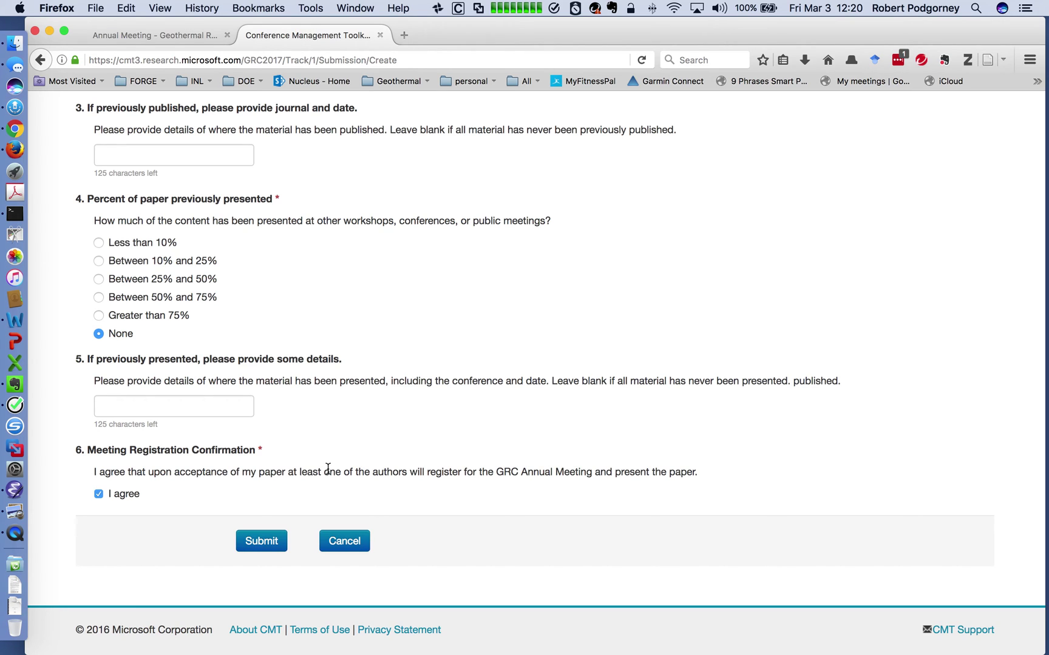
left_click(265, 550)
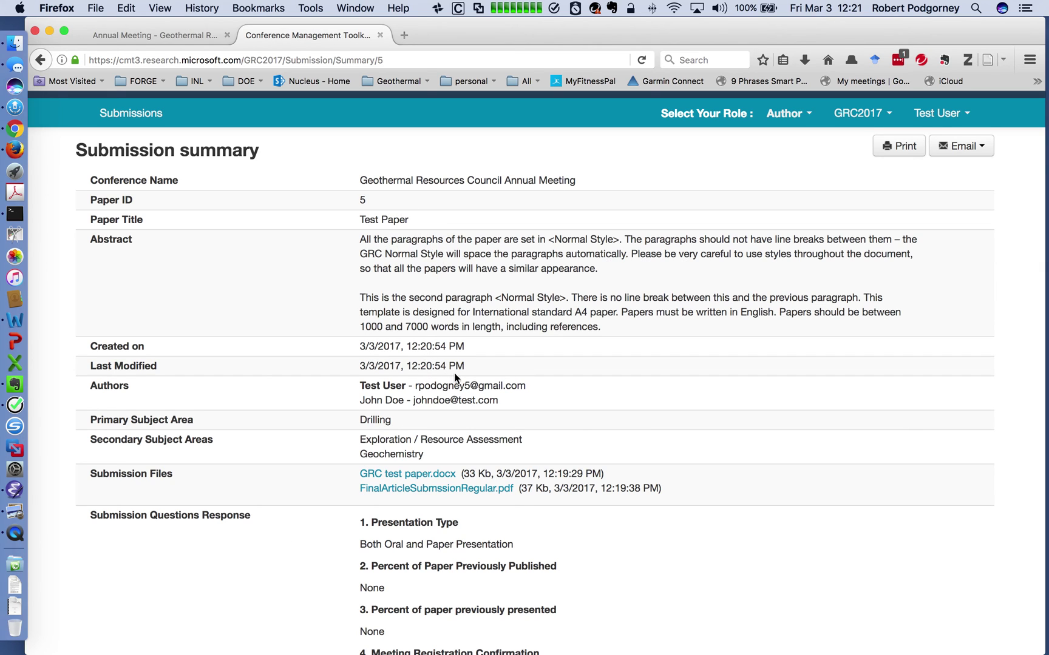
Review the Test Paper (ID 5) summary's authors, subject areas, files and answers, then go back.
scroll(455, 374, "down", 2)
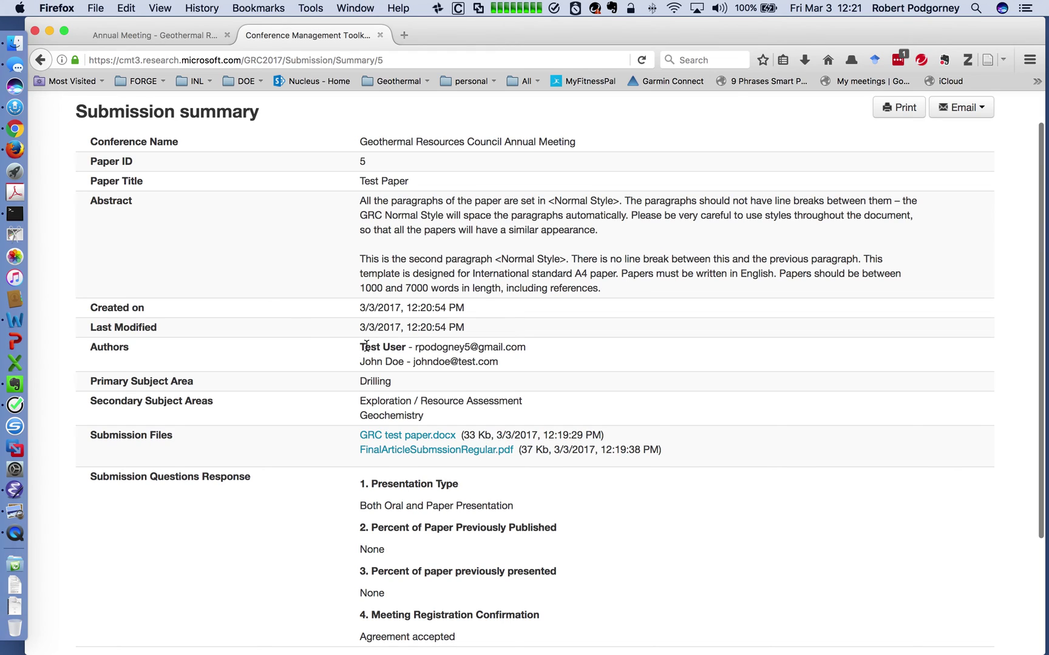
left_click_drag(360, 344, 566, 351)
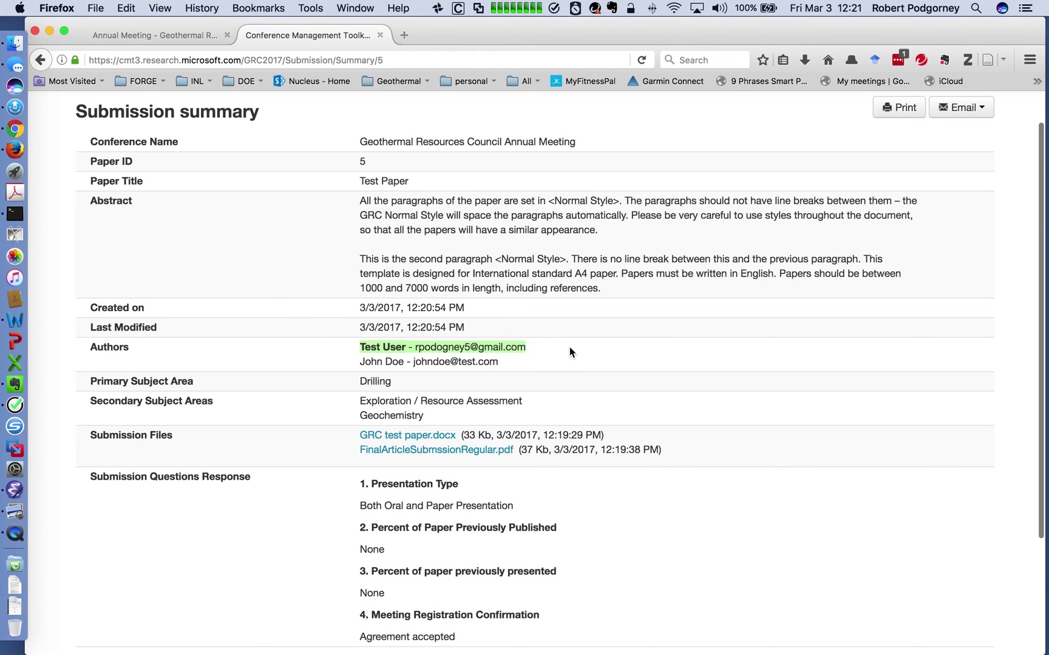
left_click(571, 346)
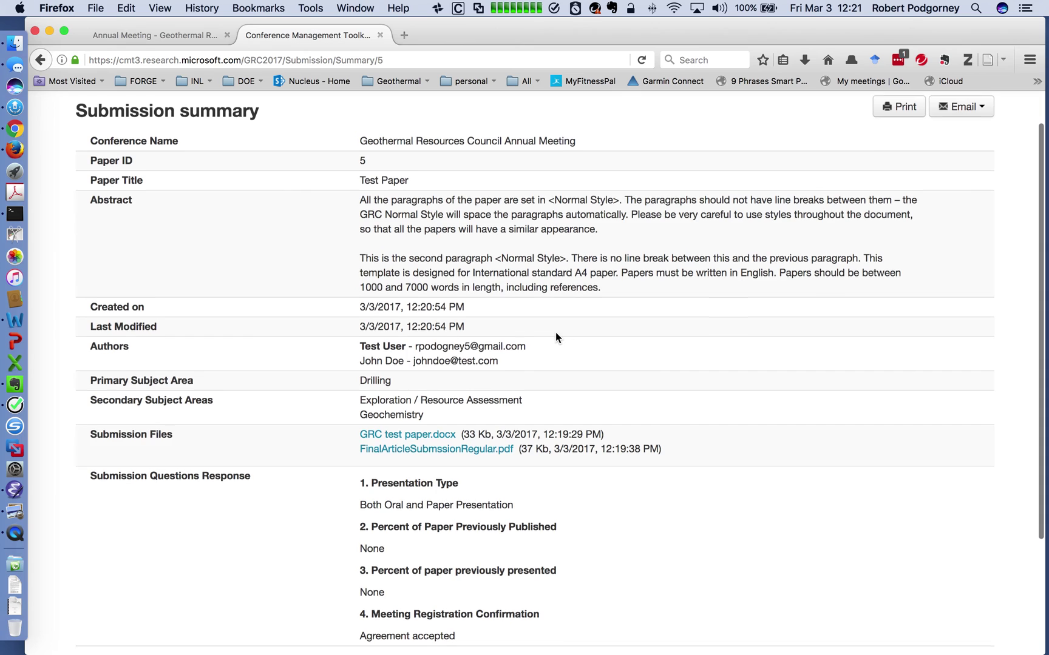
scroll(555, 333, "down", 5)
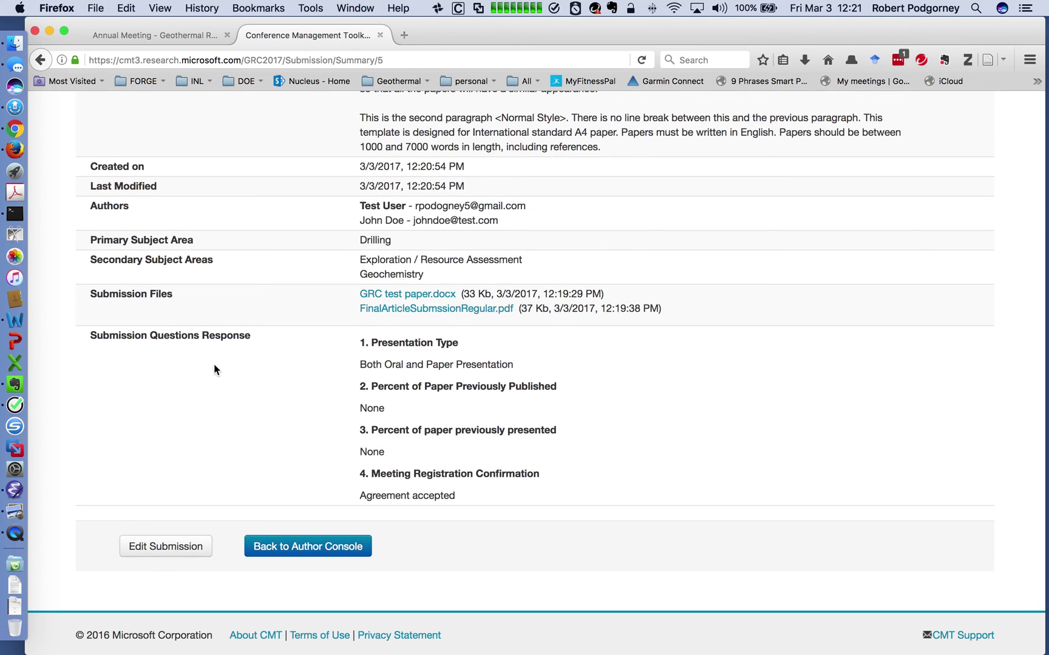
left_click(312, 550)
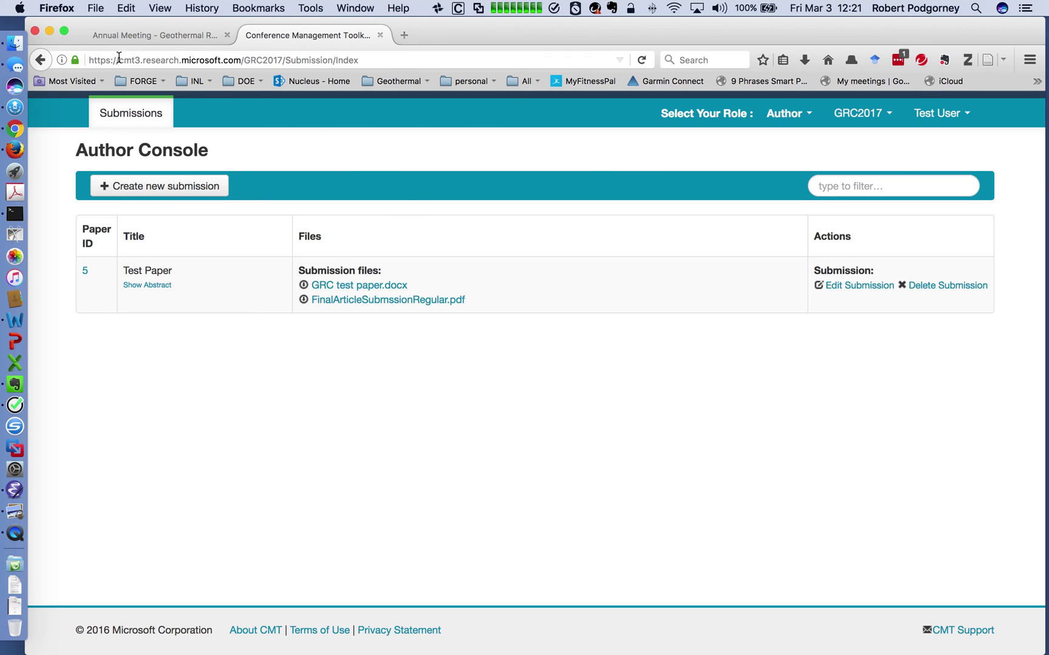
With Test Paper (ID 5) listed in the Author Console, switch from the browser to the desktop.
left_click(9, 25)
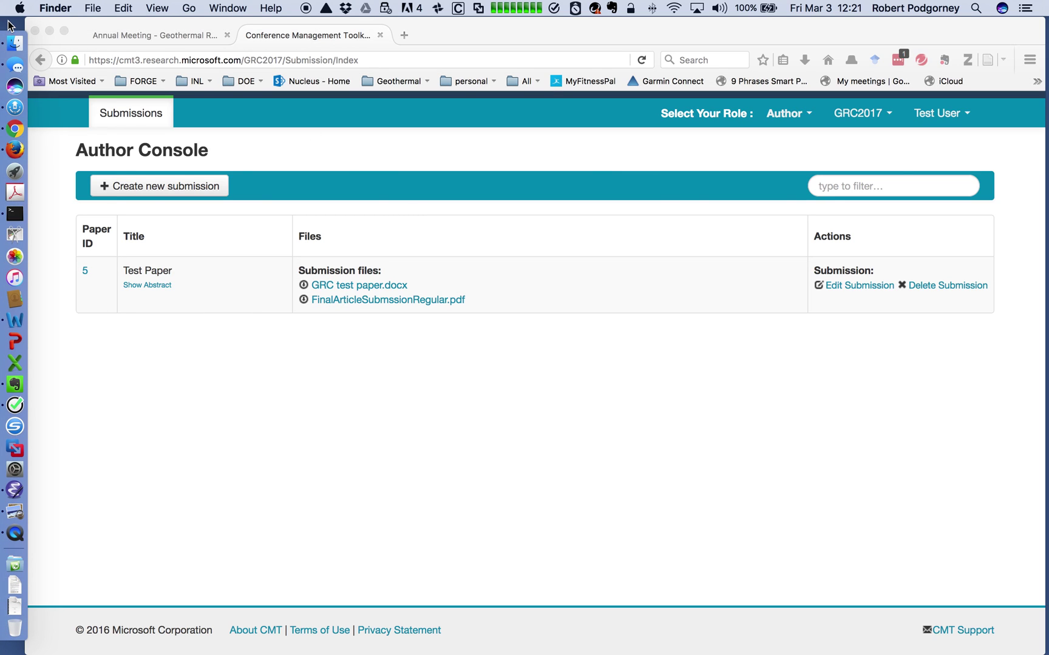